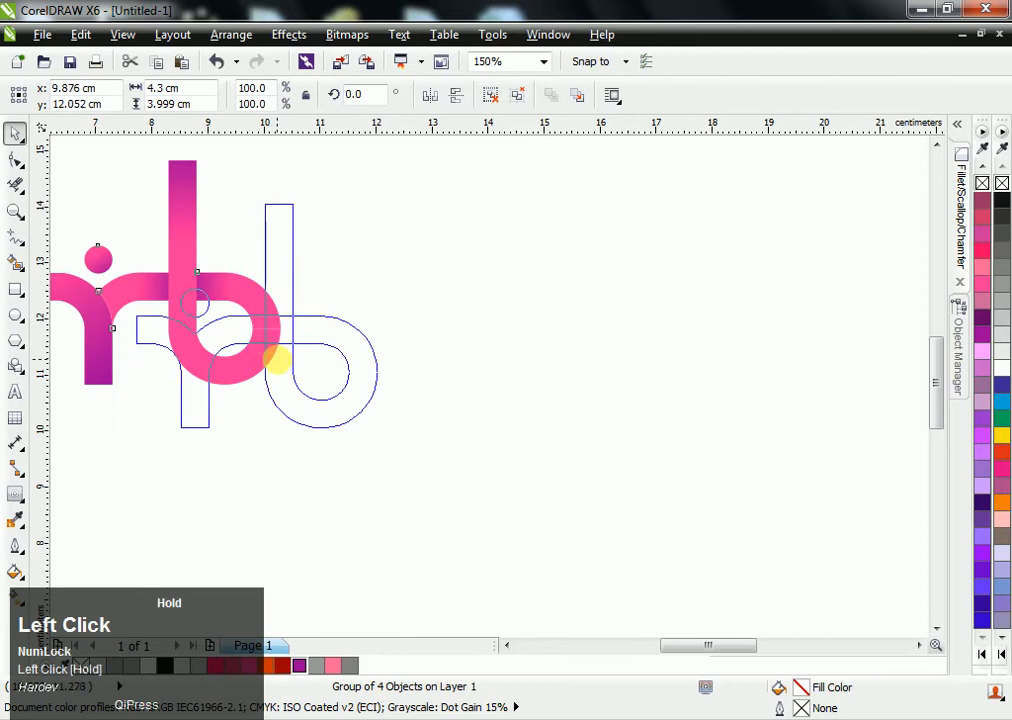
Draw a rectangle beside the reference logo and set its size to 3 cm by 3 cm
{"action": "left_click", "coordinate": [497, 371]}
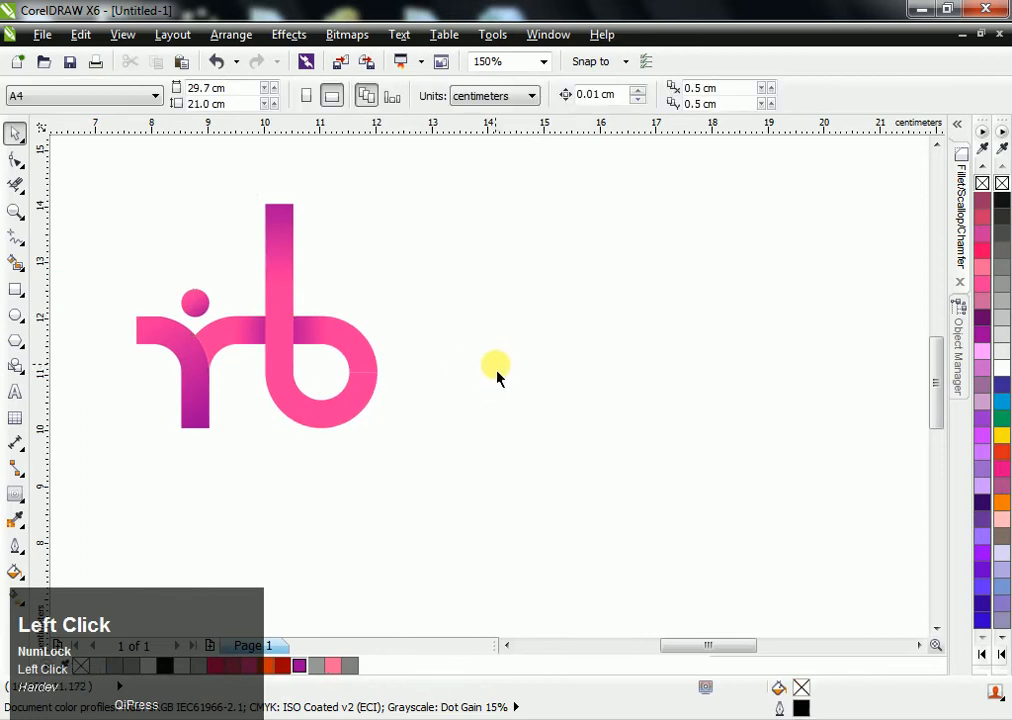
{"action": "left_click", "coordinate": [15, 290]}
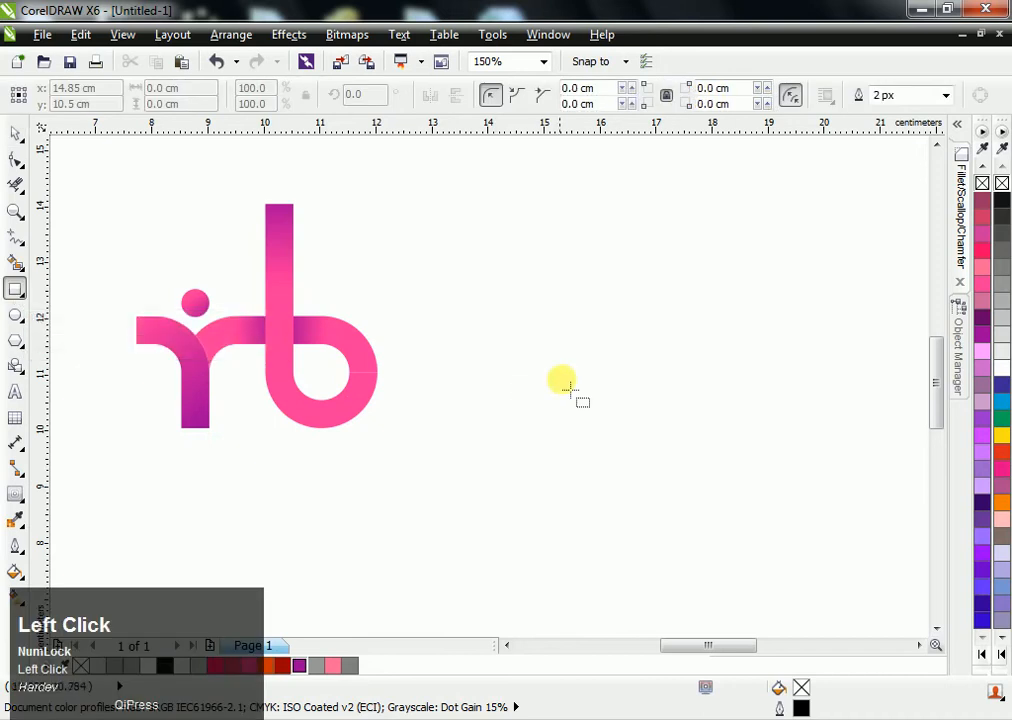
{"action": "left_click_drag", "start_coordinate": [590, 331], "coordinate": [730, 413]}
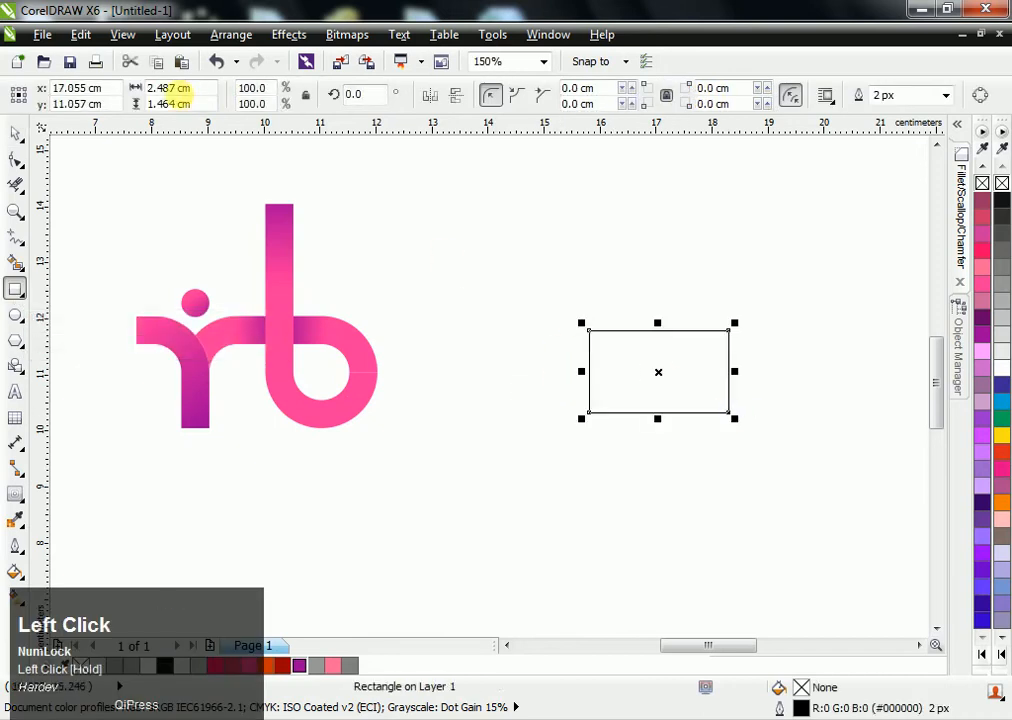
{"action": "left_click", "coordinate": [168, 88]}
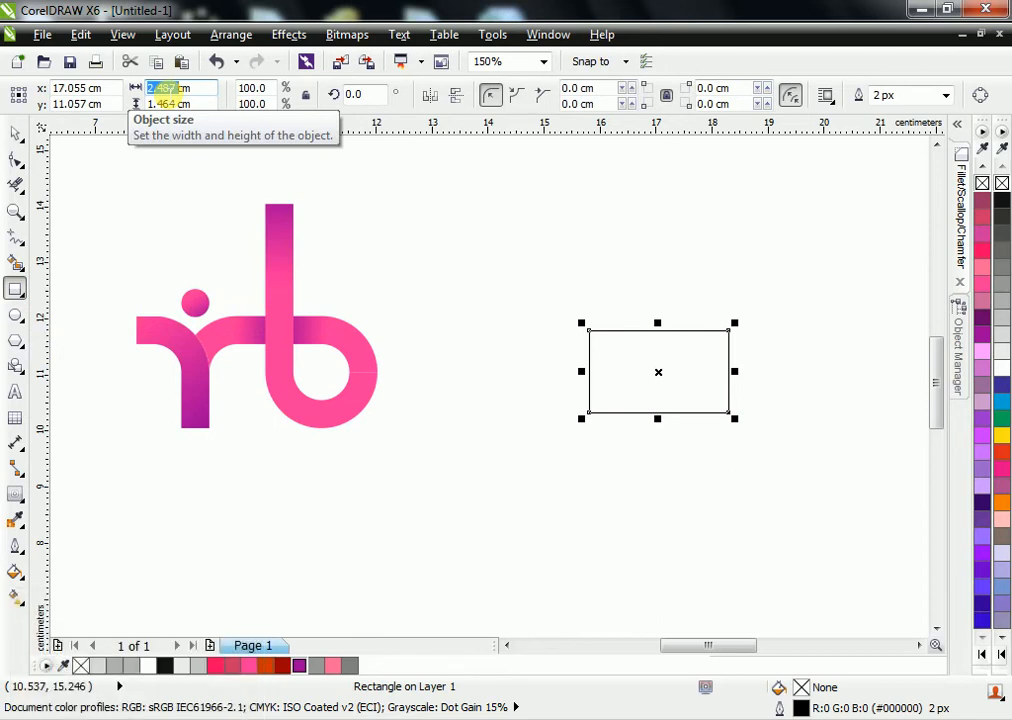
{"action": "type", "text": "3cm"}
{"action": "key", "text": "Tab"}
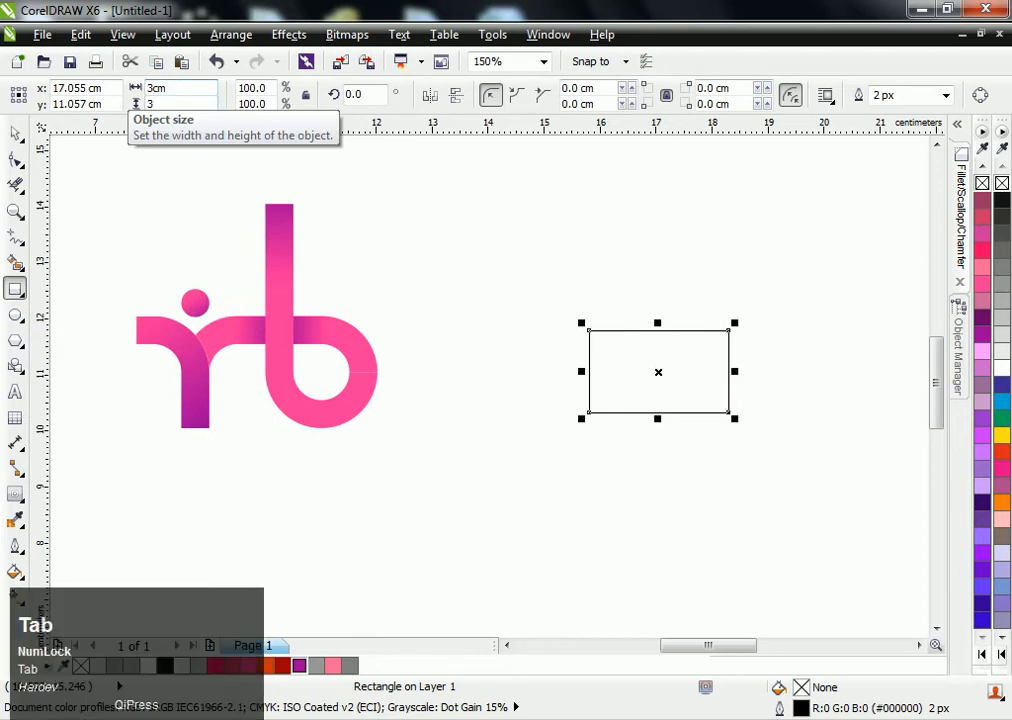
{"action": "type", "text": "3"}
{"action": "key", "text": "Return"}
Round every corner of the square except the upper-left one to 1.5 cm and add a one-step inside contour of 0.5 cm
{"action": "left_click", "coordinate": [15, 157]}
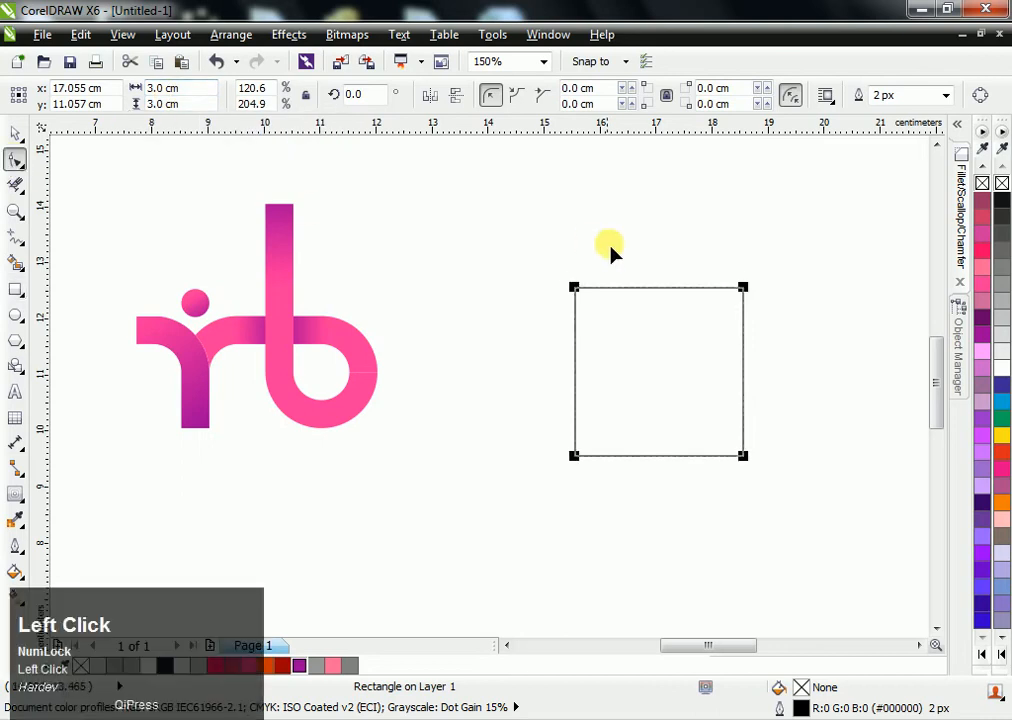
{"action": "left_click", "coordinate": [742, 288]}
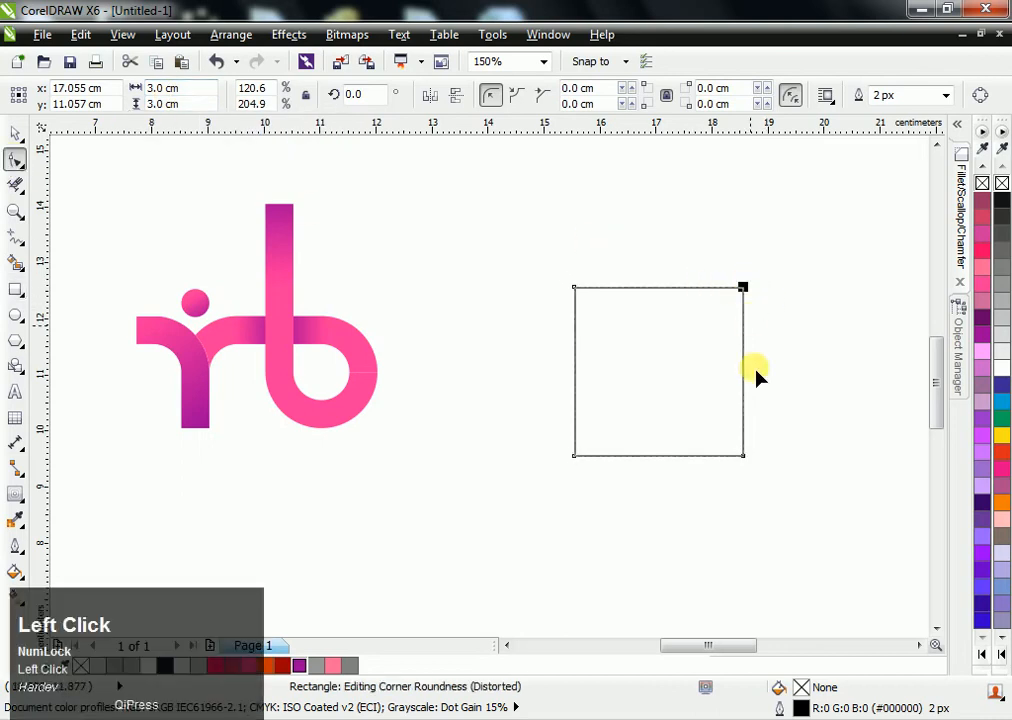
{"action": "left_click", "coordinate": [742, 456], "text": "shift"}
{"action": "left_click_drag", "start_coordinate": [742, 456], "coordinate": [710, 488]}
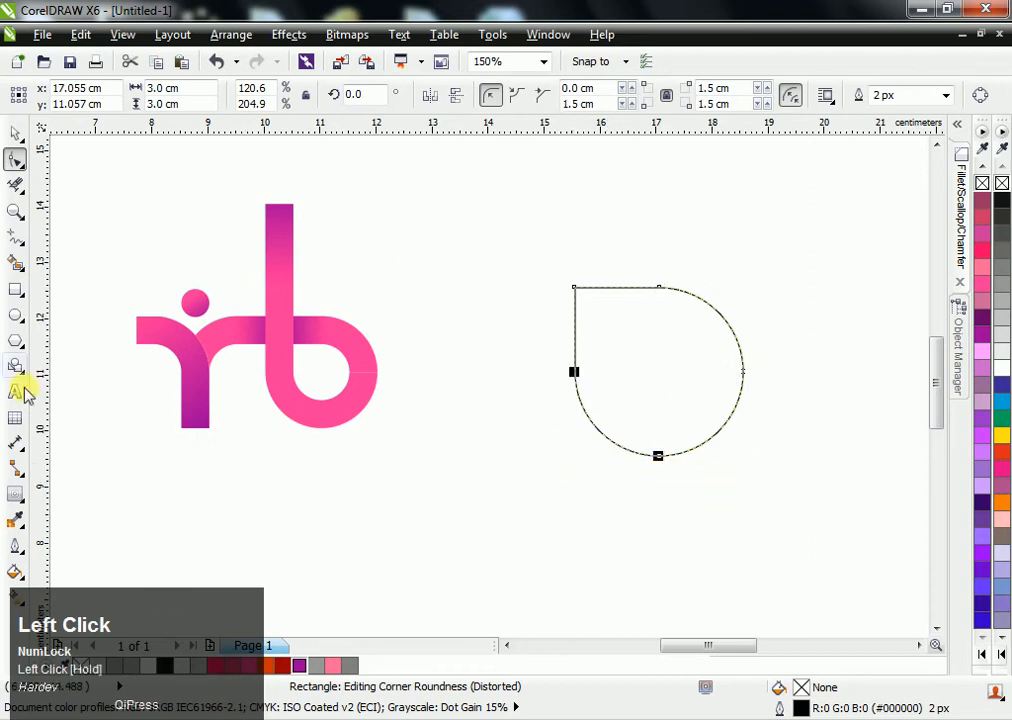
{"action": "left_click", "coordinate": [17, 495]}
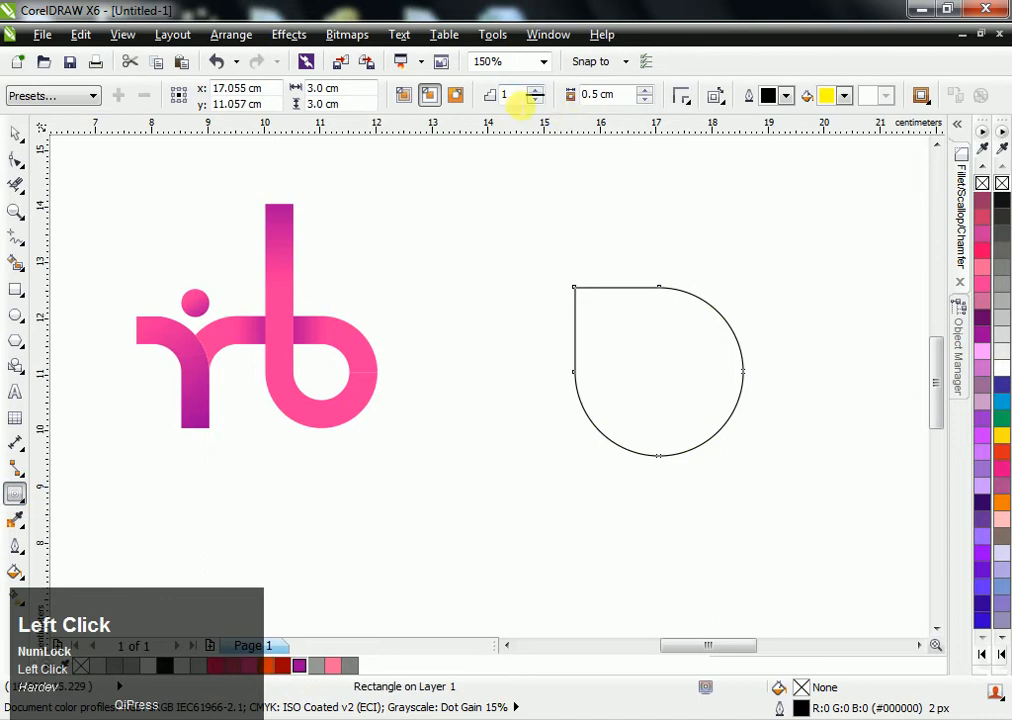
{"action": "left_click", "coordinate": [535, 95]}
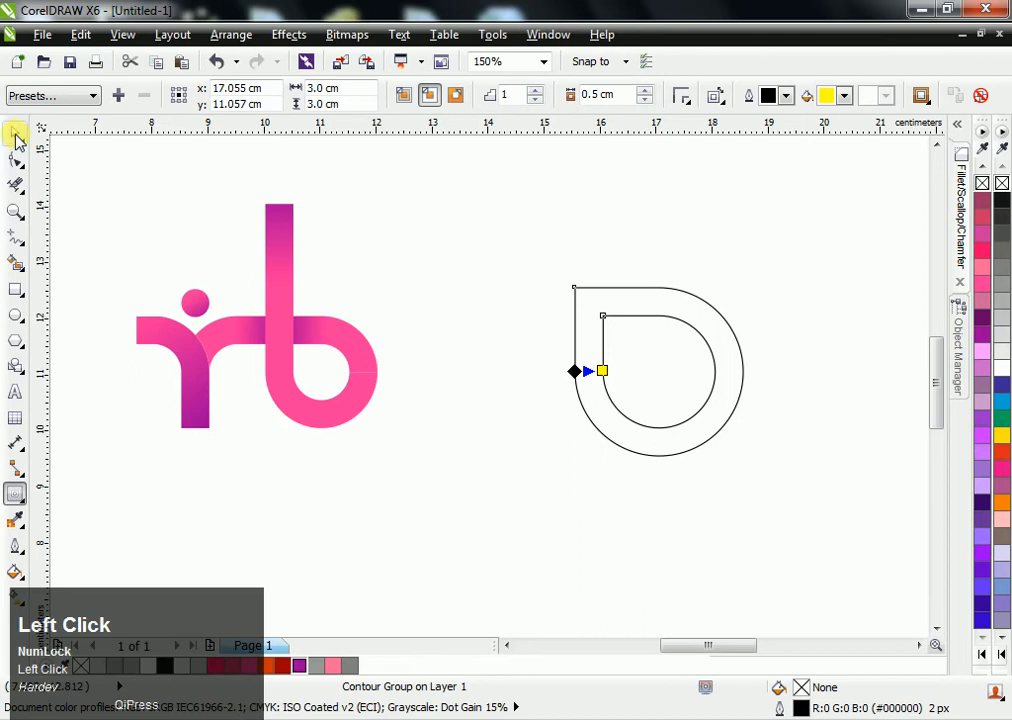
Mirror a copy of the contoured shape to its left and shift it so the two 0.5 cm strokes overlap
{"action": "left_click", "coordinate": [15, 133]}
{"action": "left_click_drag", "start_coordinate": [617, 332], "coordinate": [598, 374]}
{"action": "right_click", "coordinate": [598, 374], "text": "ctrl"}
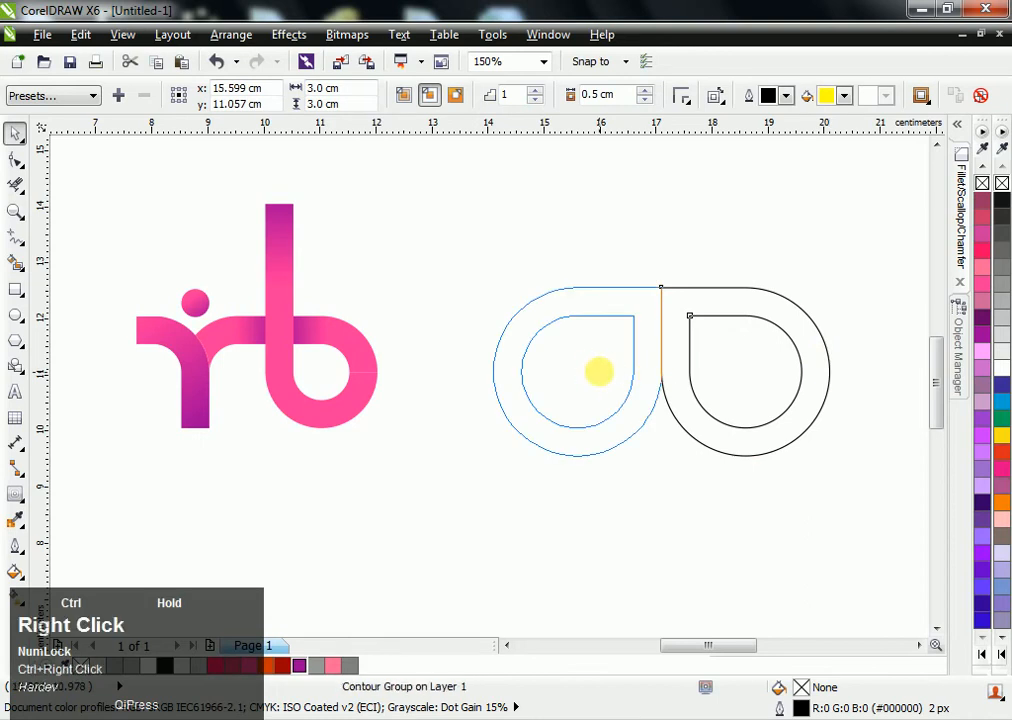
{"action": "left_click", "coordinate": [678, 345]}
{"action": "left_click_drag", "start_coordinate": [678, 345], "coordinate": [703, 346]}
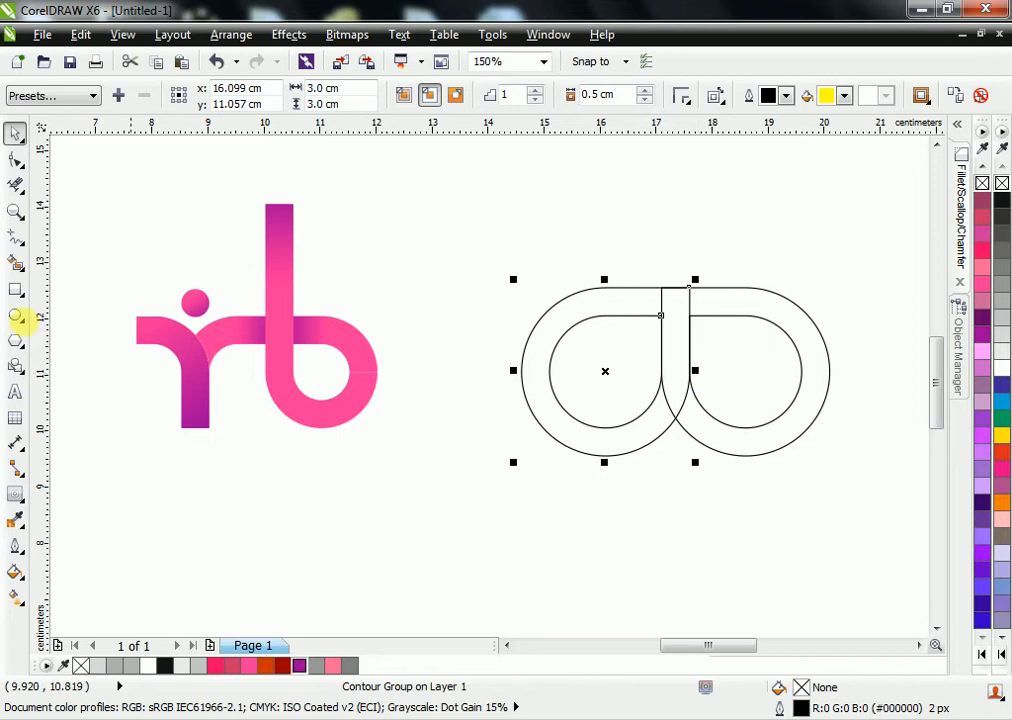
Restore the square lower-left corner of the mirrored copy by setting its corner radius to 0 cm
{"action": "left_click", "coordinate": [15, 163]}
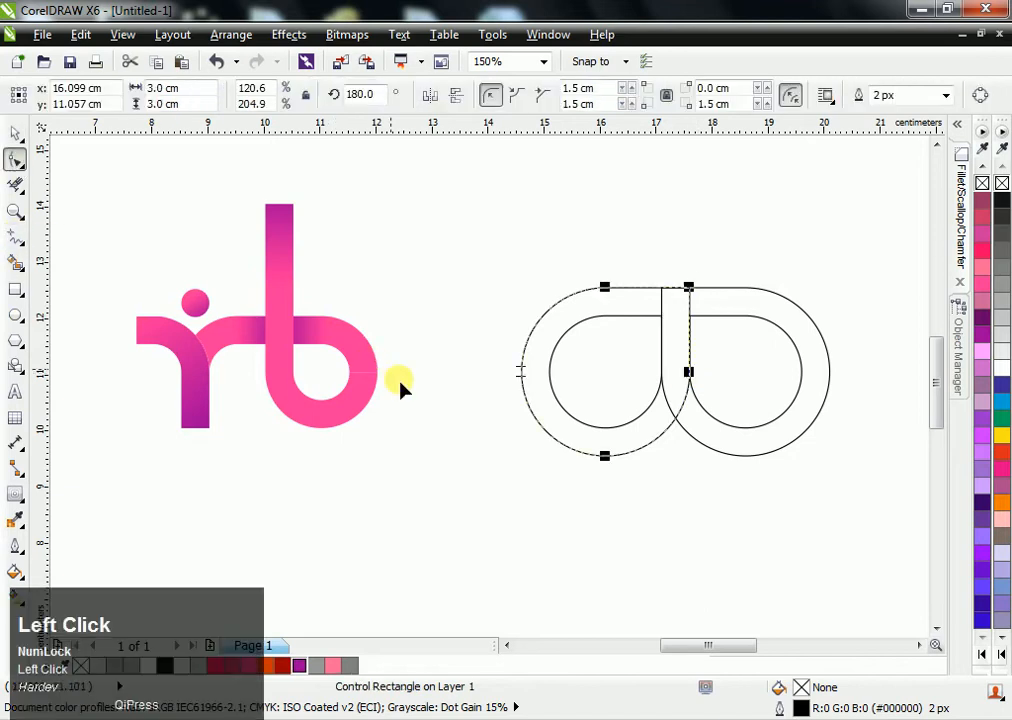
{"action": "left_click", "coordinate": [605, 457]}
{"action": "left_click_drag", "start_coordinate": [605, 457], "coordinate": [653, 429]}
{"action": "key", "text": "space"}
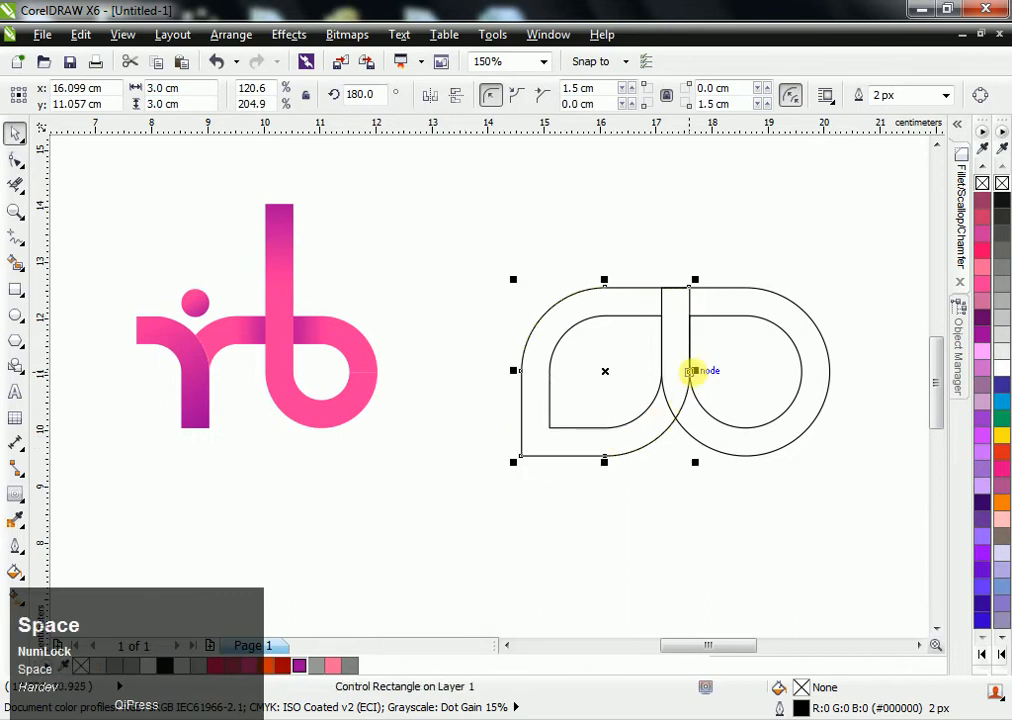
{"action": "left_click_drag", "start_coordinate": [692, 371], "coordinate": [463, 409]}
{"action": "right_click", "coordinate": [463, 409]}
{"action": "key", "text": "ctrl+z"}
Mirror a copy of the left contour group further left and shift it so their vertical strokes coincide
{"action": "left_click", "coordinate": [559, 392]}
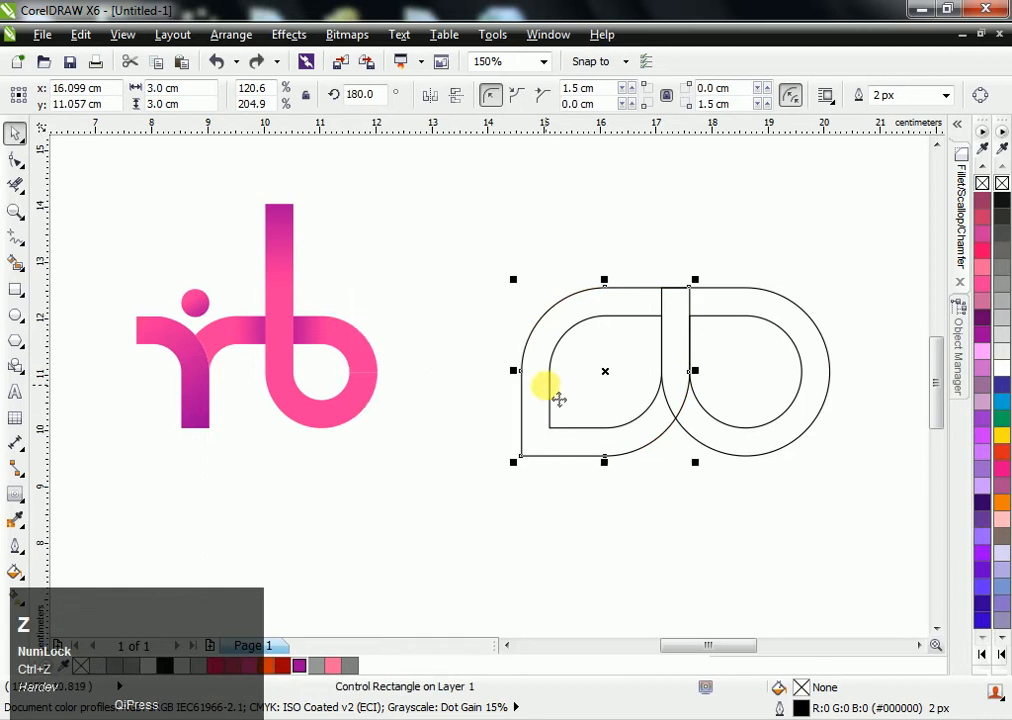
{"action": "left_click", "coordinate": [551, 396]}
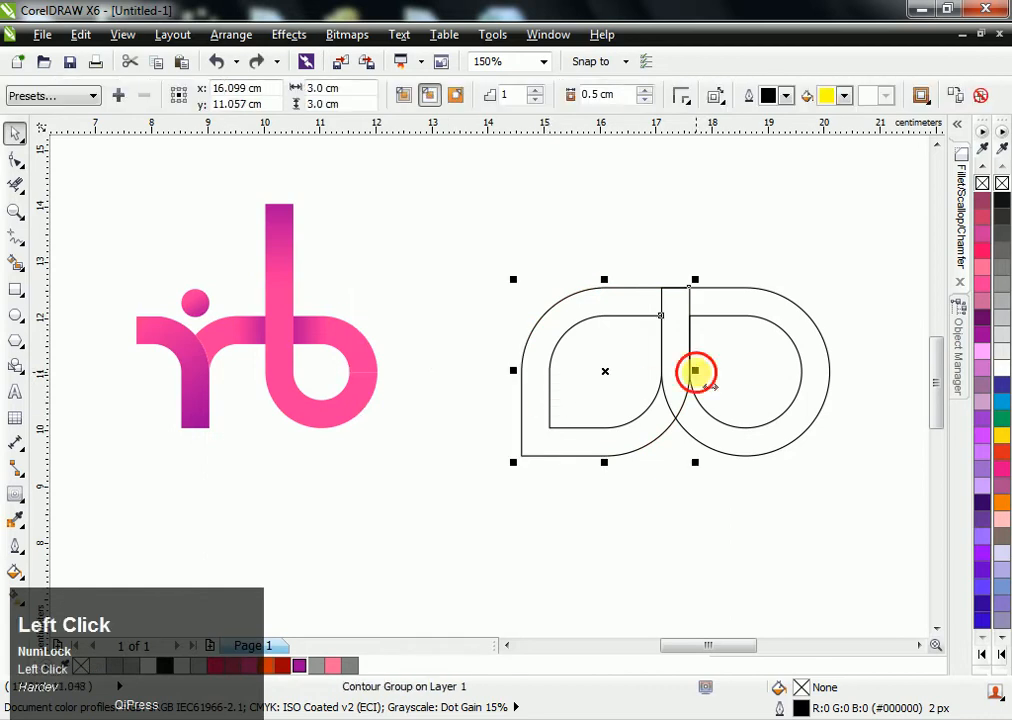
{"action": "left_click_drag", "start_coordinate": [695, 371], "coordinate": [458, 388]}
{"action": "right_click", "coordinate": [458, 388]}
{"action": "mouse_move", "coordinate": [535, 398]}
{"action": "left_mouse_down"}
{"action": "mouse_move", "coordinate": [599, 389]}
{"action": "mouse_move", "coordinate": [551, 390]}
{"action": "left_mouse_up"}
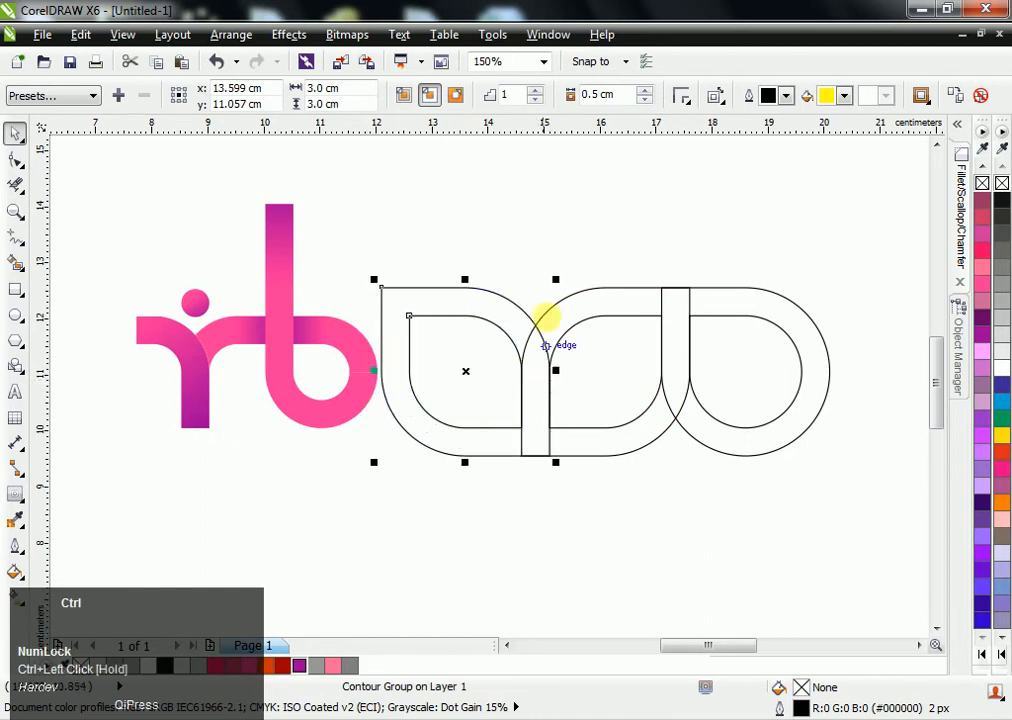
{"action": "left_click", "coordinate": [546, 244]}
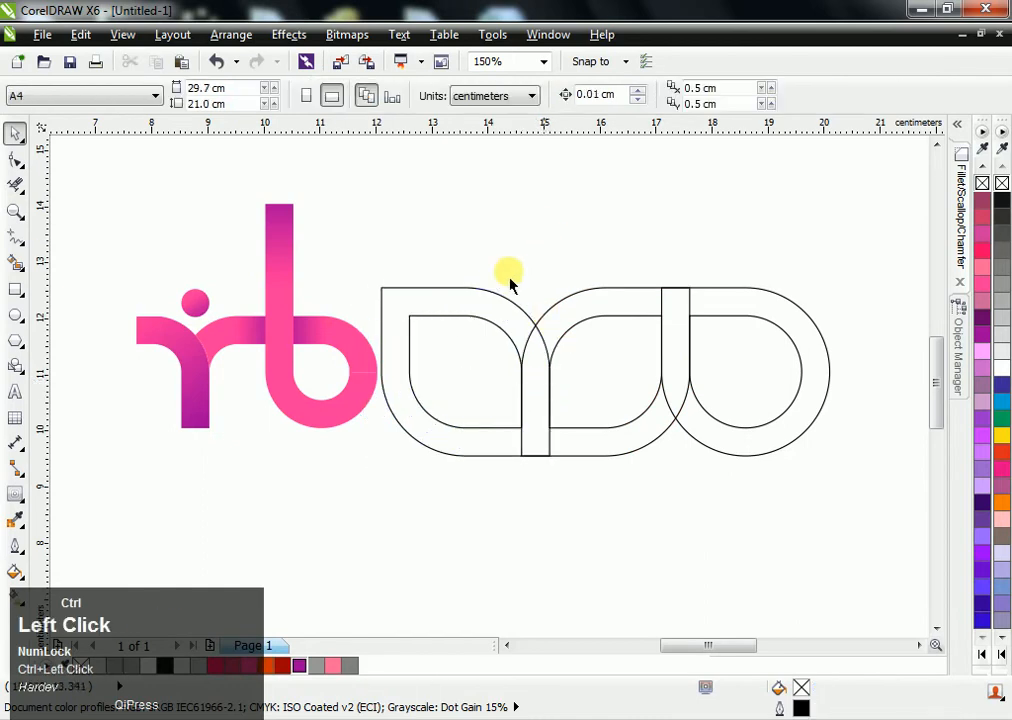
Draw a vertical line about 5.36 cm long and centre it horizontally and vertically on the leftmost contour shape
{"action": "left_click", "coordinate": [16, 236]}
{"action": "left_click_drag", "start_coordinate": [448, 235], "coordinate": [448, 542]}
{"action": "key", "text": "ctrl+space"}
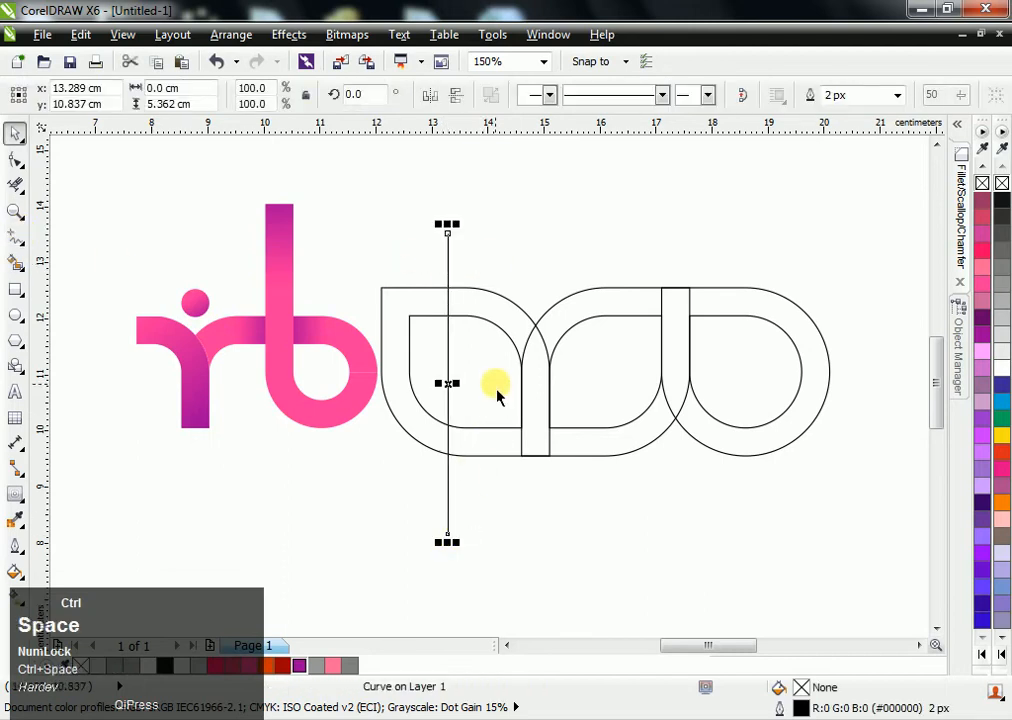
{"action": "left_click", "coordinate": [500, 394], "text": "ctrl+shift"}
{"action": "key", "text": "c"}
{"action": "key", "text": "e"}
{"action": "left_click", "coordinate": [492, 531]}
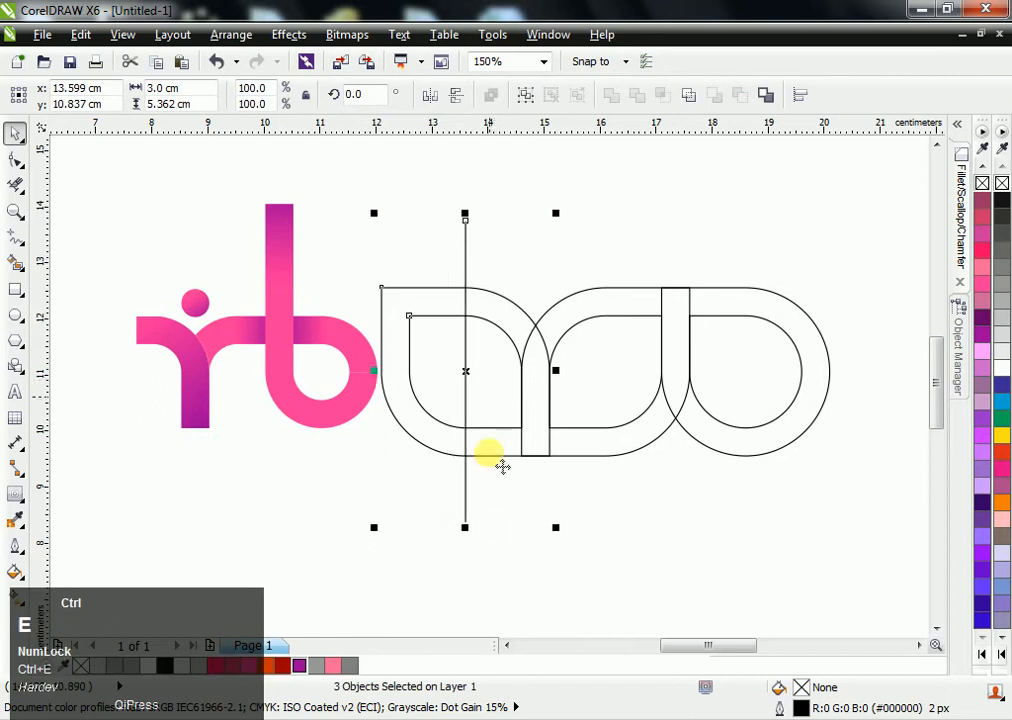
Duplicate the vertical line and centre the copy horizontally and vertically on the middle contour shape
{"action": "left_click", "coordinate": [464, 472]}
{"action": "left_click_drag", "start_coordinate": [465, 466], "coordinate": [593, 440]}
{"action": "right_click", "coordinate": [593, 440]}
{"action": "left_click", "coordinate": [641, 408], "text": "ctrl+shift"}
{"action": "key", "text": "c"}
{"action": "key", "text": "e"}
{"action": "left_click", "coordinate": [668, 495]}
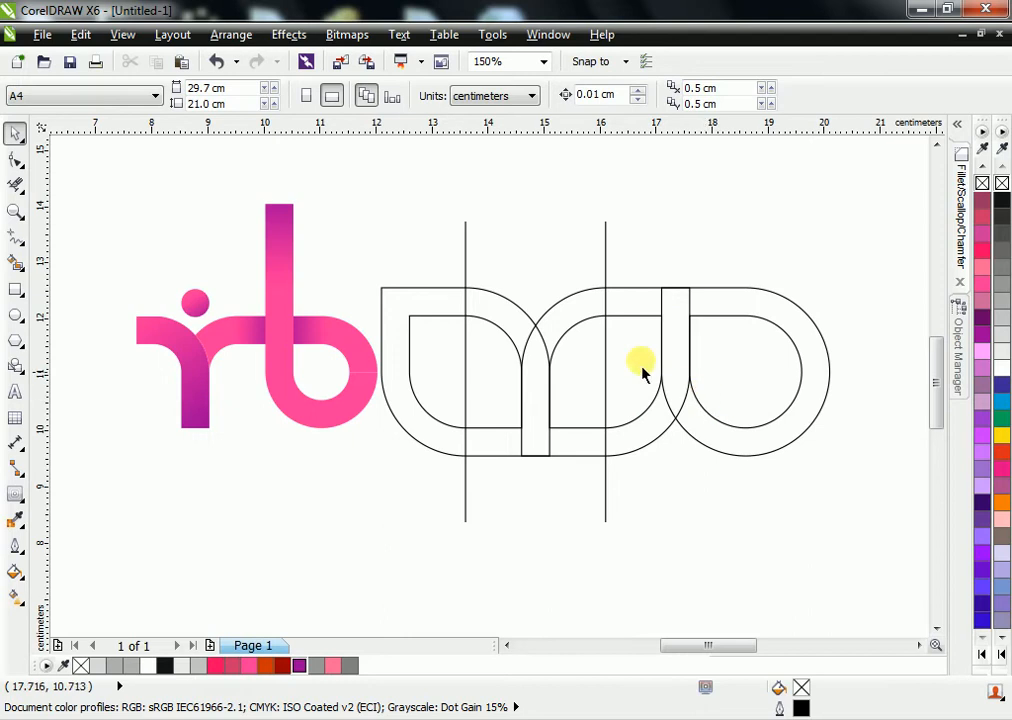
Draw a rectangle below the shapes and set its size to 0.5 cm wide by 3 cm high
{"action": "left_click", "coordinate": [13, 290]}
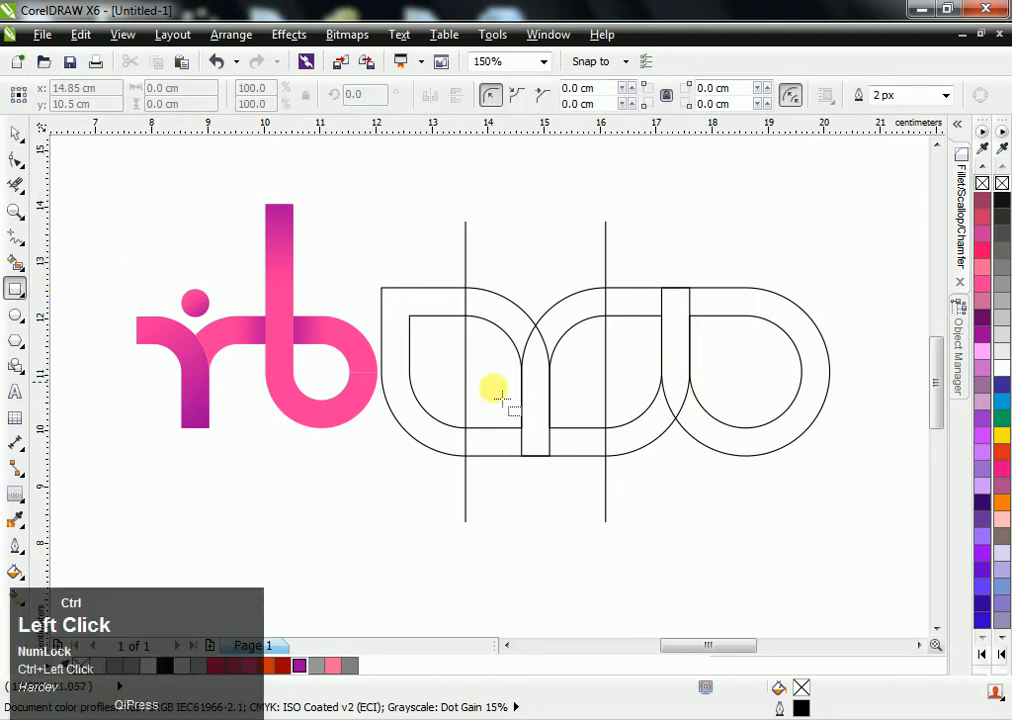
{"action": "left_click_drag", "start_coordinate": [658, 510], "coordinate": [702, 488]}
{"action": "left_click", "coordinate": [164, 88]}
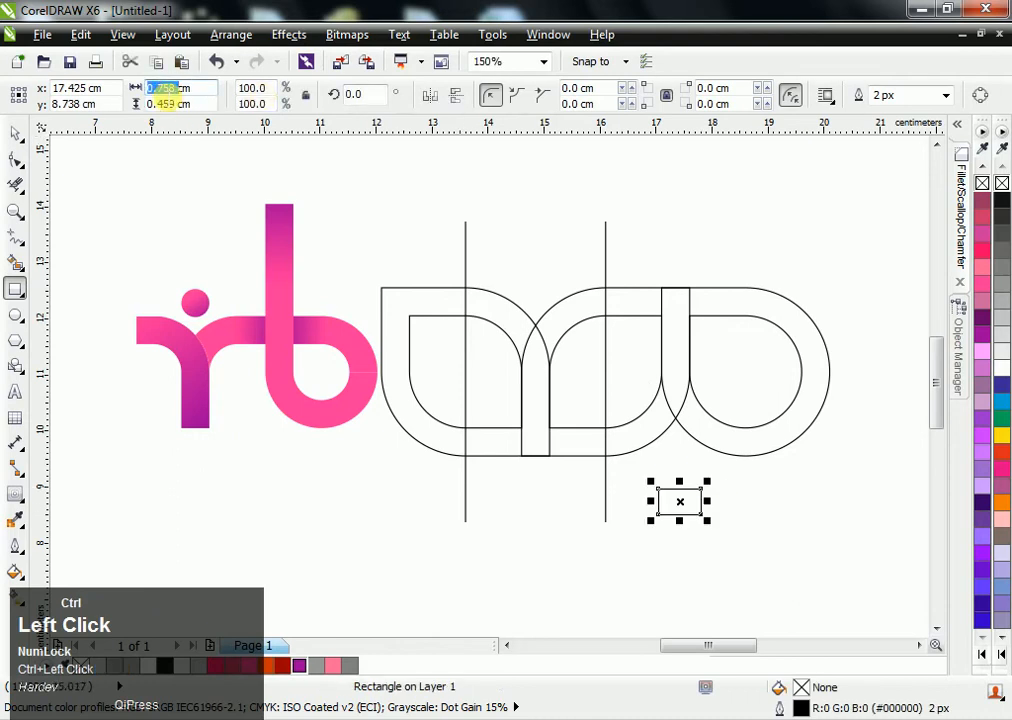
{"action": "type", "text": "0.5"}
{"action": "key", "text": "Tab"}
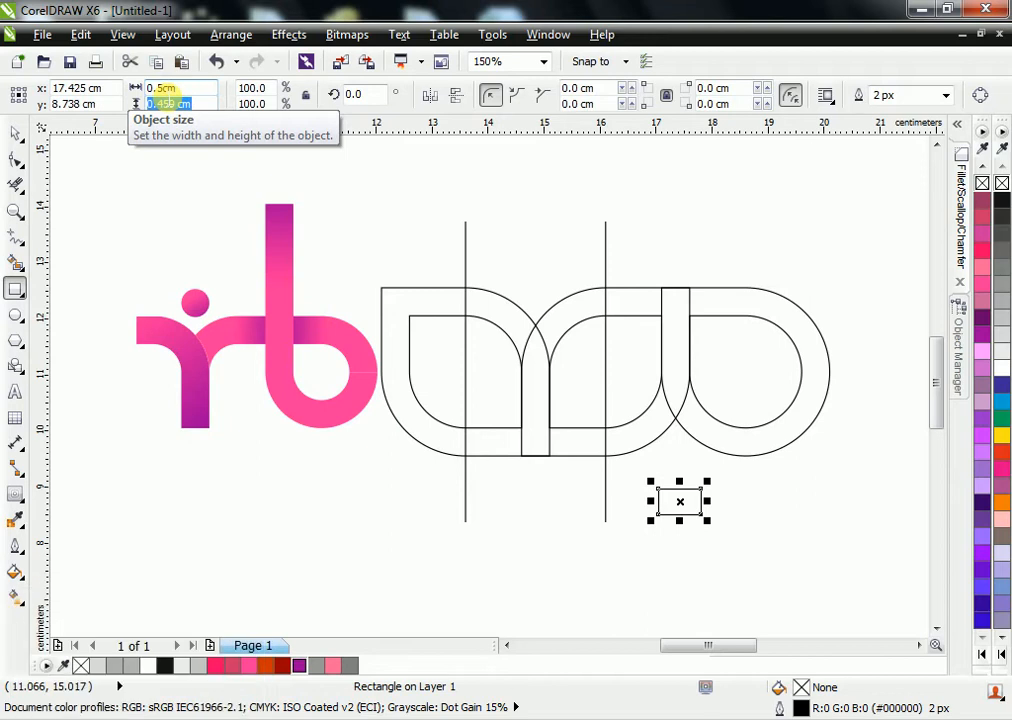
{"action": "key", "text": "Return"}
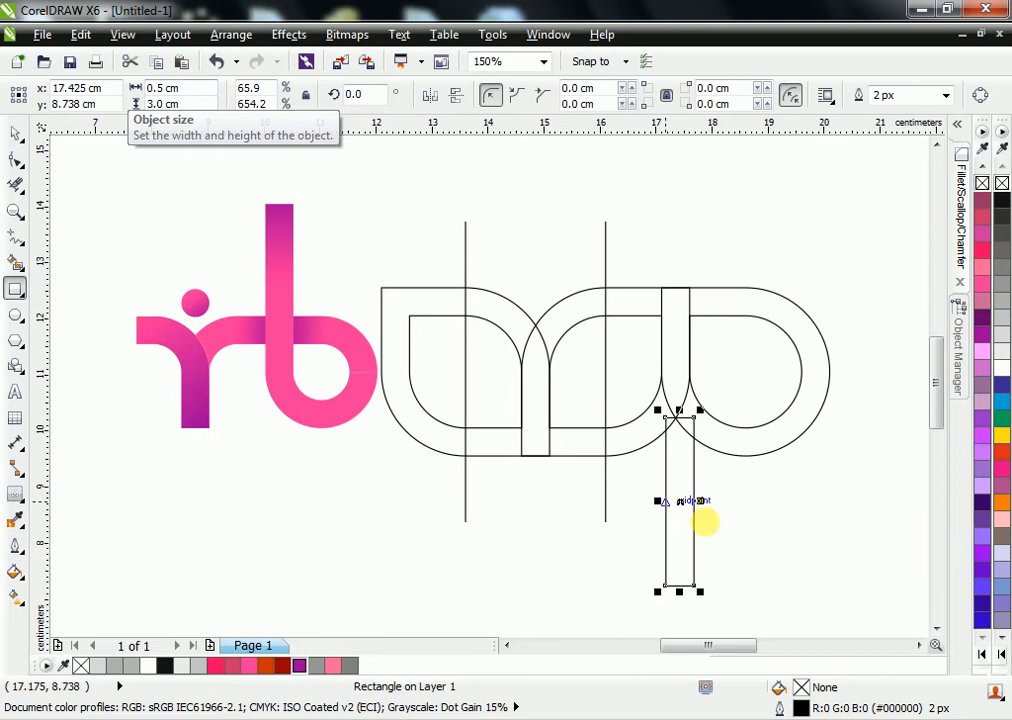
Snap the narrow rectangle over the stroke shared by the middle and right shapes and stretch it to about 7.05 cm high
{"action": "key", "text": "ctrl+space"}
{"action": "left_click_drag", "start_coordinate": [668, 587], "coordinate": [667, 287]}
{"action": "left_click", "coordinate": [739, 244]}
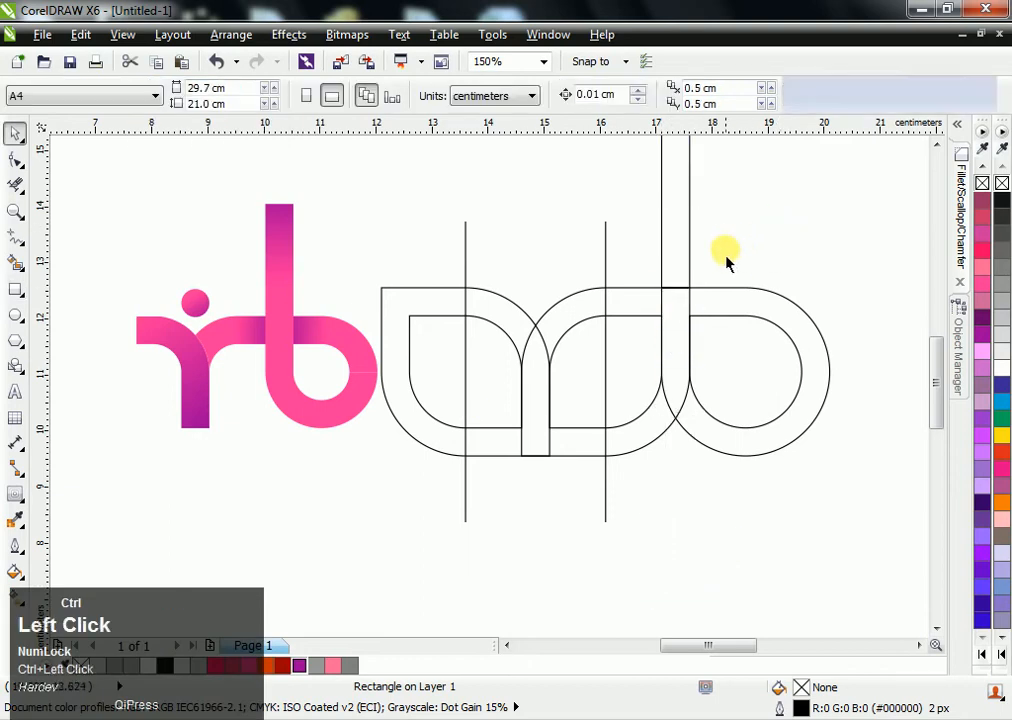
{"action": "left_click", "coordinate": [675, 293]}
{"action": "left_click_drag", "start_coordinate": [675, 293], "coordinate": [684, 528]}
{"action": "left_click", "coordinate": [775, 250]}
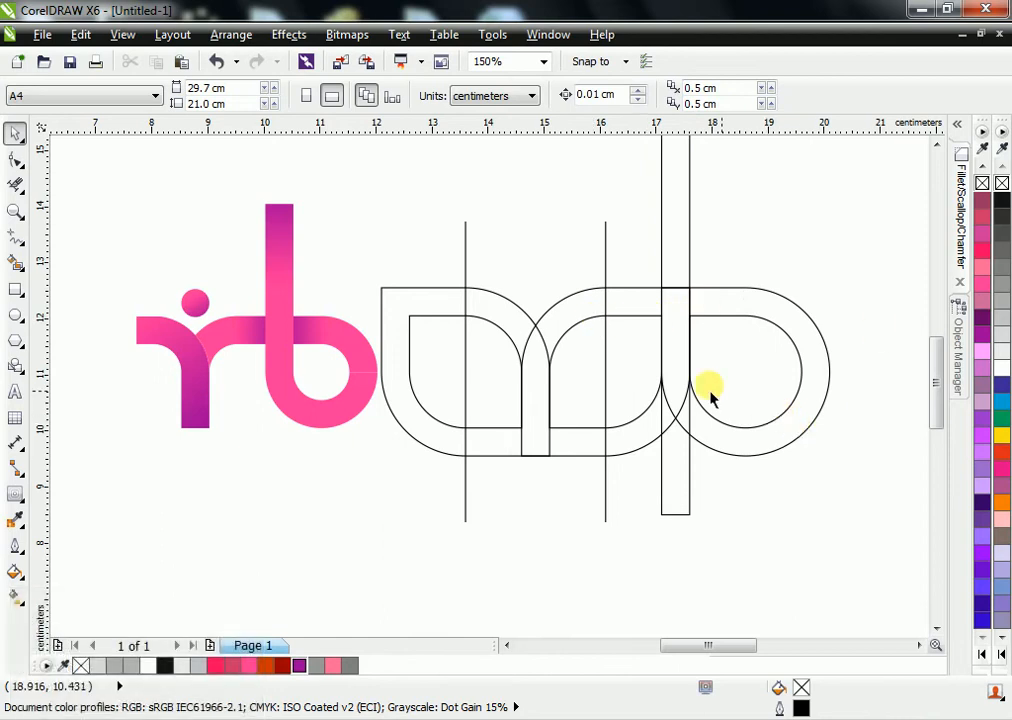
Mirror a copy of the tall strip to its left and set the copy's width to 0.2 cm
{"action": "left_click", "coordinate": [685, 229]}
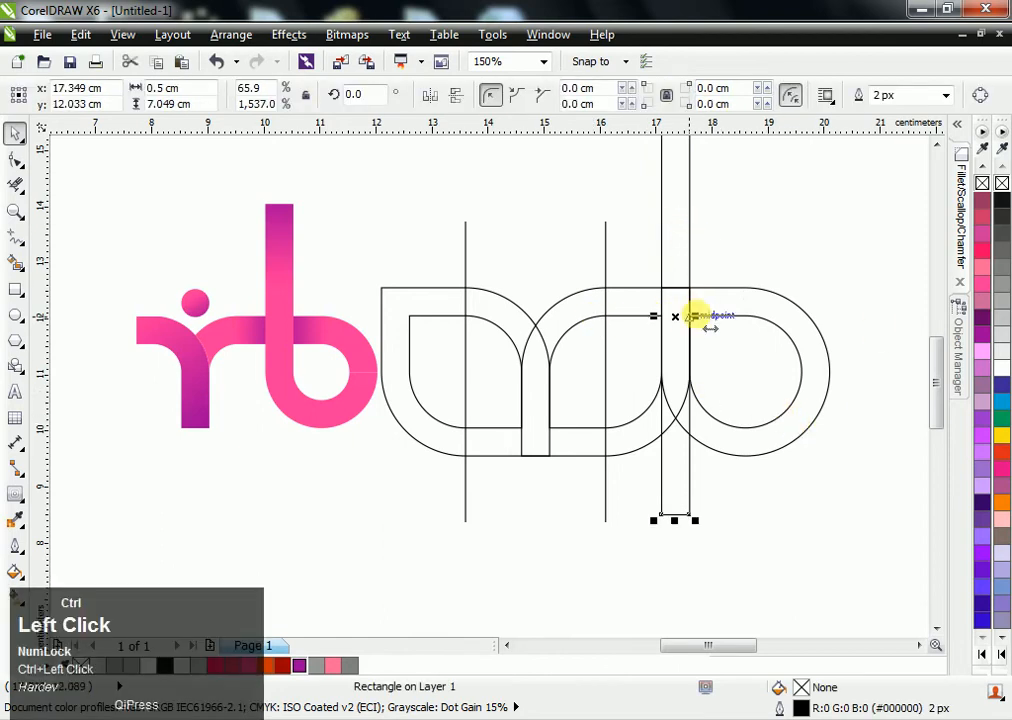
{"action": "left_click_drag", "start_coordinate": [697, 316], "coordinate": [620, 316]}
{"action": "right_click", "coordinate": [620, 316]}
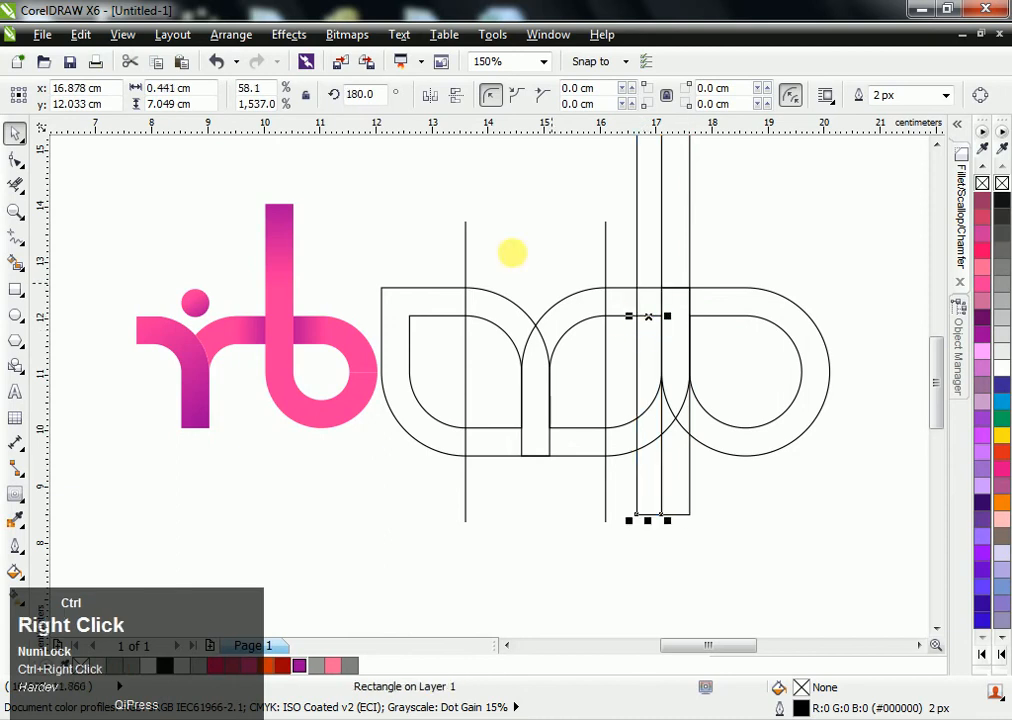
{"action": "left_click", "coordinate": [160, 88]}
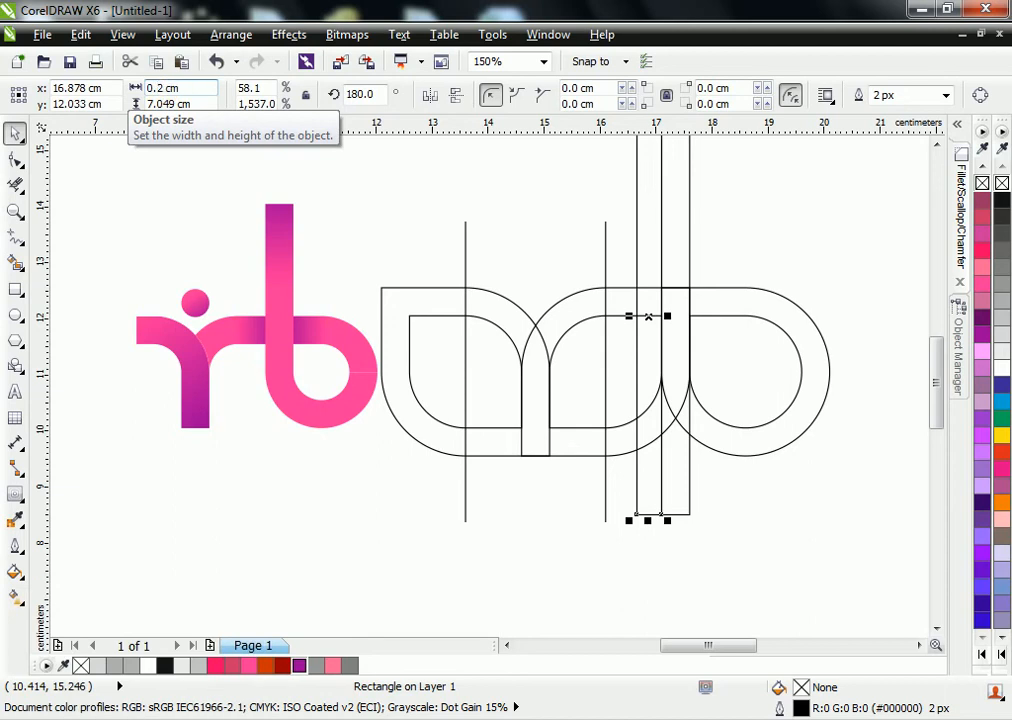
{"action": "type", "text": "0.2"}
{"action": "key", "text": "Return"}
{"action": "key", "text": "space"}
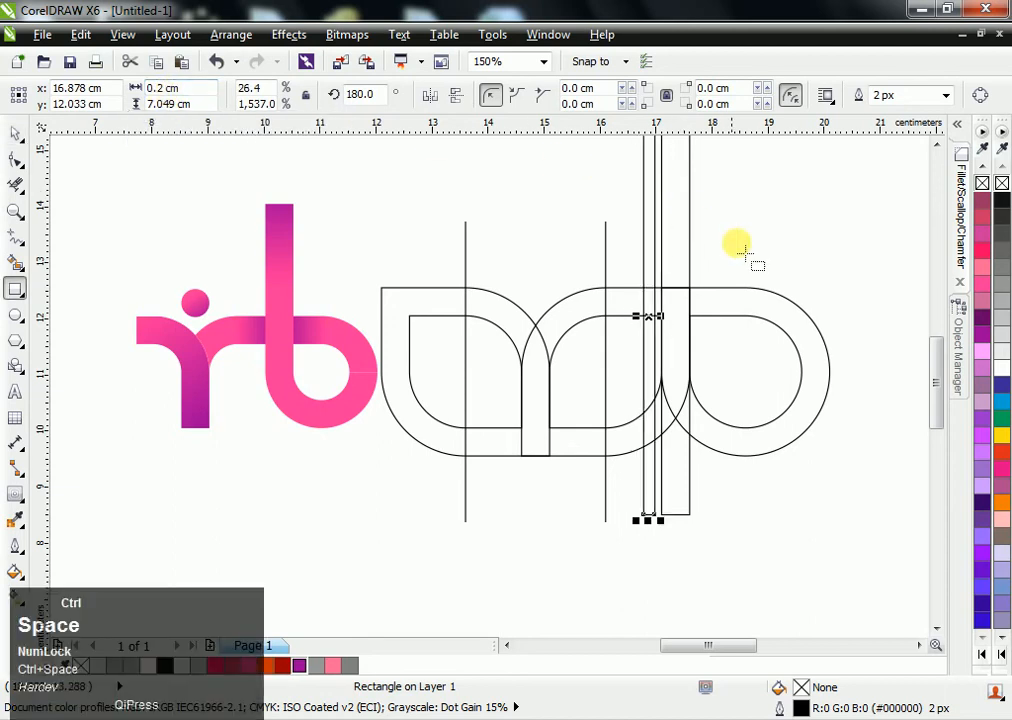
{"action": "left_click", "coordinate": [740, 253]}
Move the 0.2 cm strip flush against the tall strip's left edge and place a copy of it against the right edge
{"action": "scroll", "coordinate": [590, 322], "scroll_direction": "up", "scroll_amount": 2}
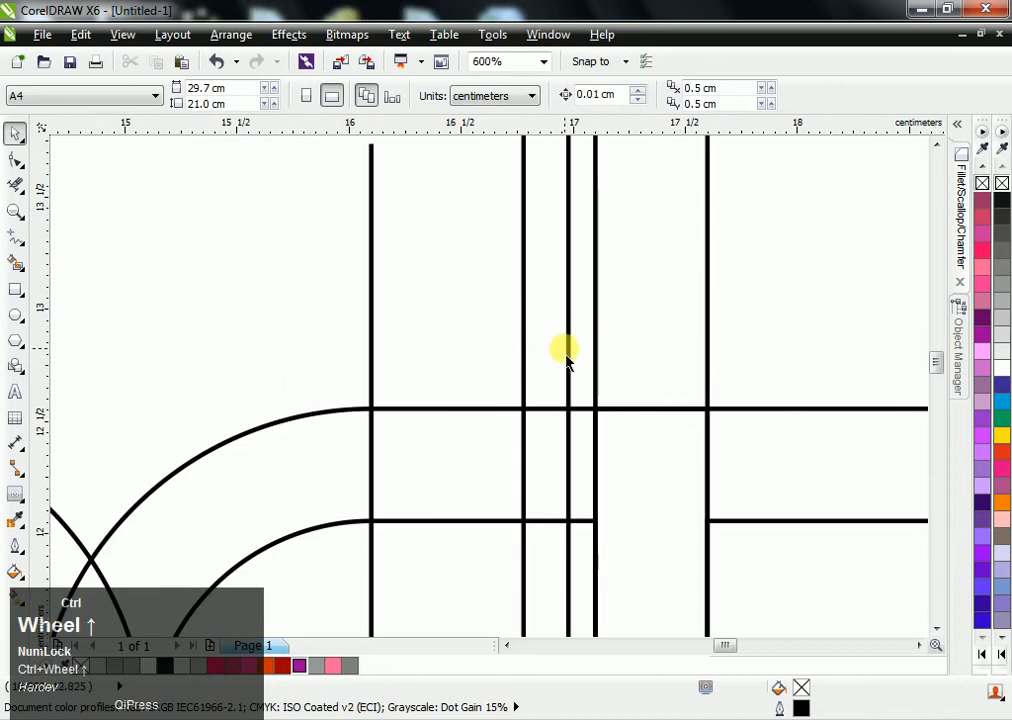
{"action": "left_click", "coordinate": [568, 356], "text": "ctrl"}
{"action": "left_click_drag", "start_coordinate": [568, 356], "coordinate": [593, 353]}
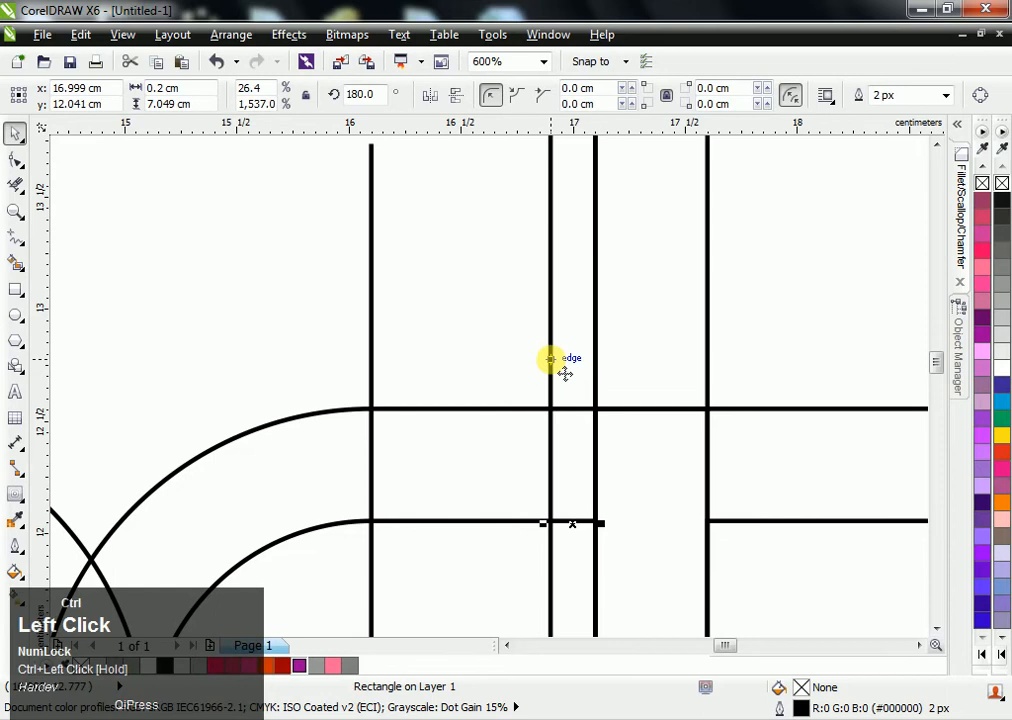
{"action": "left_click_drag", "start_coordinate": [561, 370], "coordinate": [707, 352]}
{"action": "right_click", "coordinate": [707, 352]}
{"action": "left_click", "coordinate": [802, 357]}
{"action": "scroll", "coordinate": [802, 362], "scroll_direction": "down", "scroll_amount": 4}
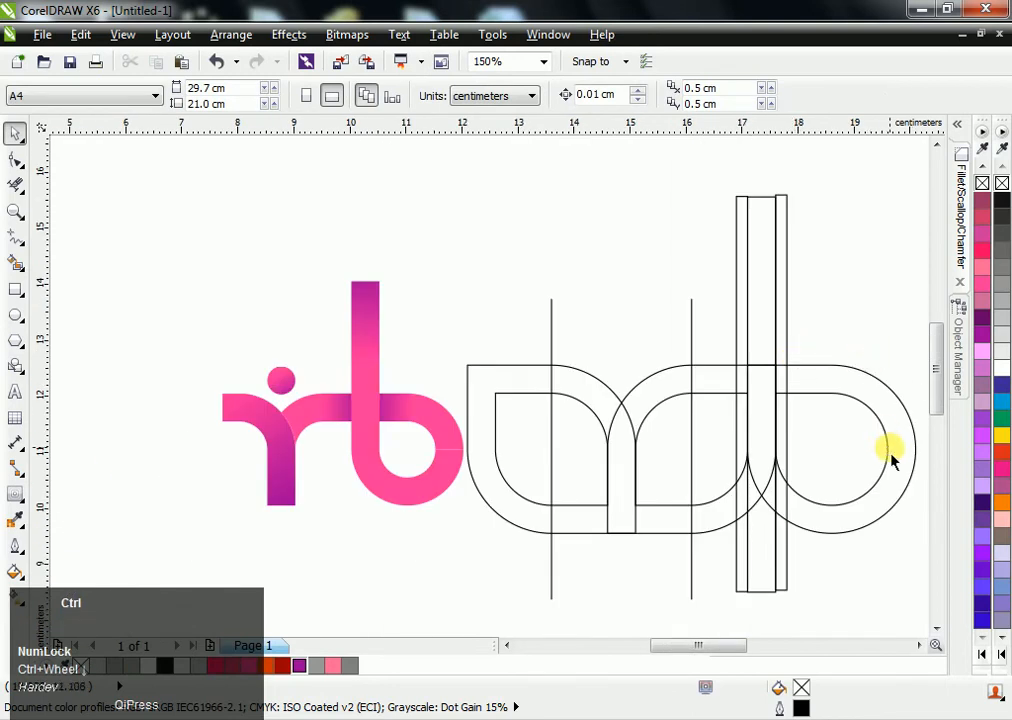
Copy the middle shape's vertical guide line rotated 270°, shorten it to about 1.15 cm, and place a duplicate across the right shape's outer stroke
{"action": "left_click", "coordinate": [692, 345], "text": "ctrl"}
{"action": "left_click", "coordinate": [692, 345], "text": "ctrl"}
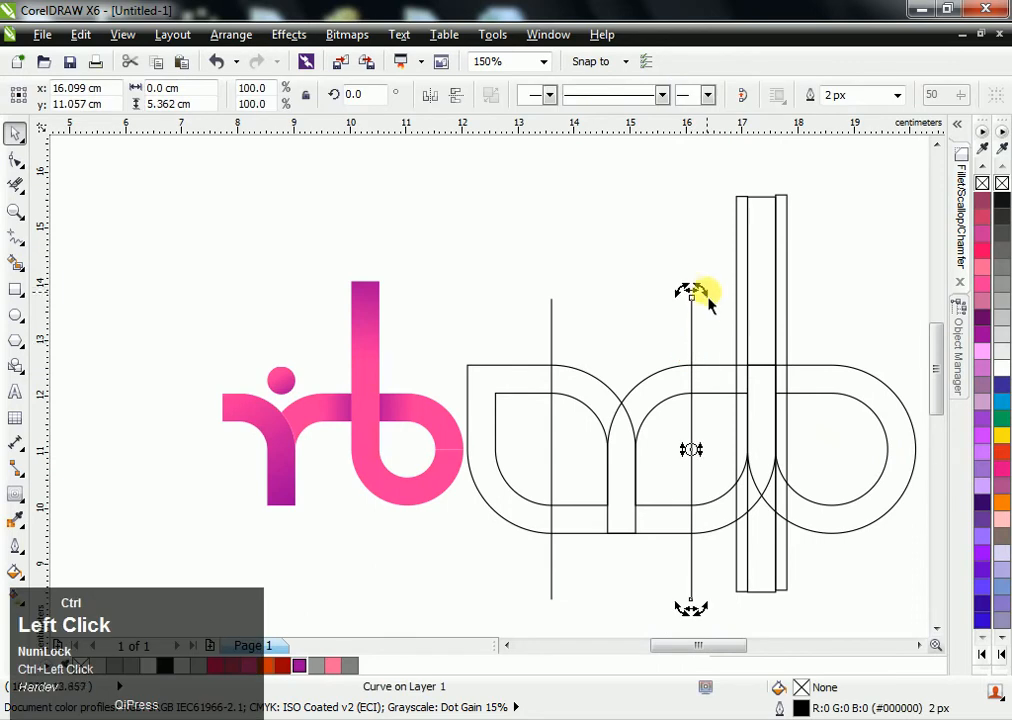
{"action": "left_click_drag", "start_coordinate": [697, 292], "coordinate": [908, 450]}
{"action": "right_click", "coordinate": [793, 450]}
{"action": "left_click", "coordinate": [845, 448]}
{"action": "right_click", "coordinate": [890, 449]}
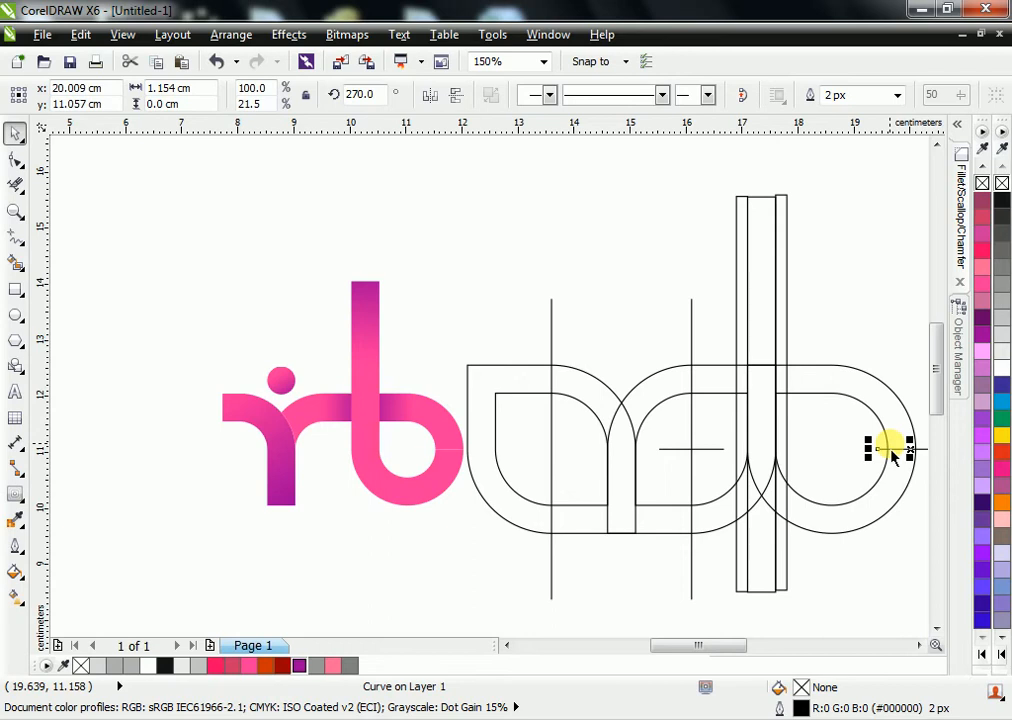
{"action": "left_click", "coordinate": [910, 384]}
Break apart the seven curves that form the three rounded shapes
{"action": "scroll", "coordinate": [850, 370], "scroll_direction": "right", "scroll_amount": 2}
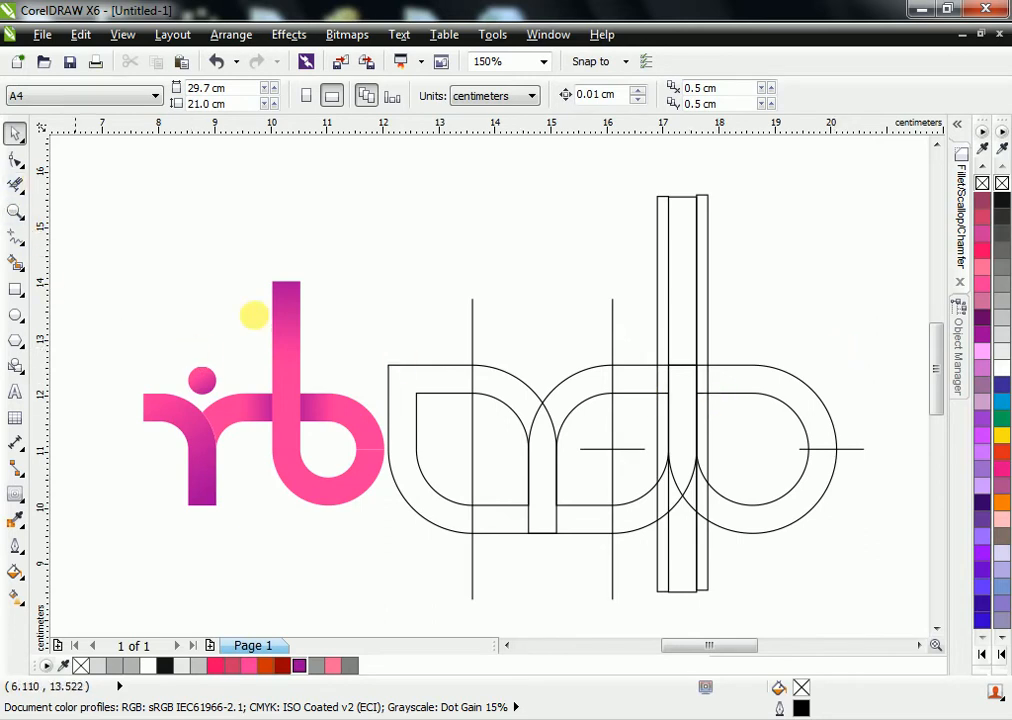
{"action": "left_click_drag", "start_coordinate": [370, 342], "coordinate": [840, 537]}
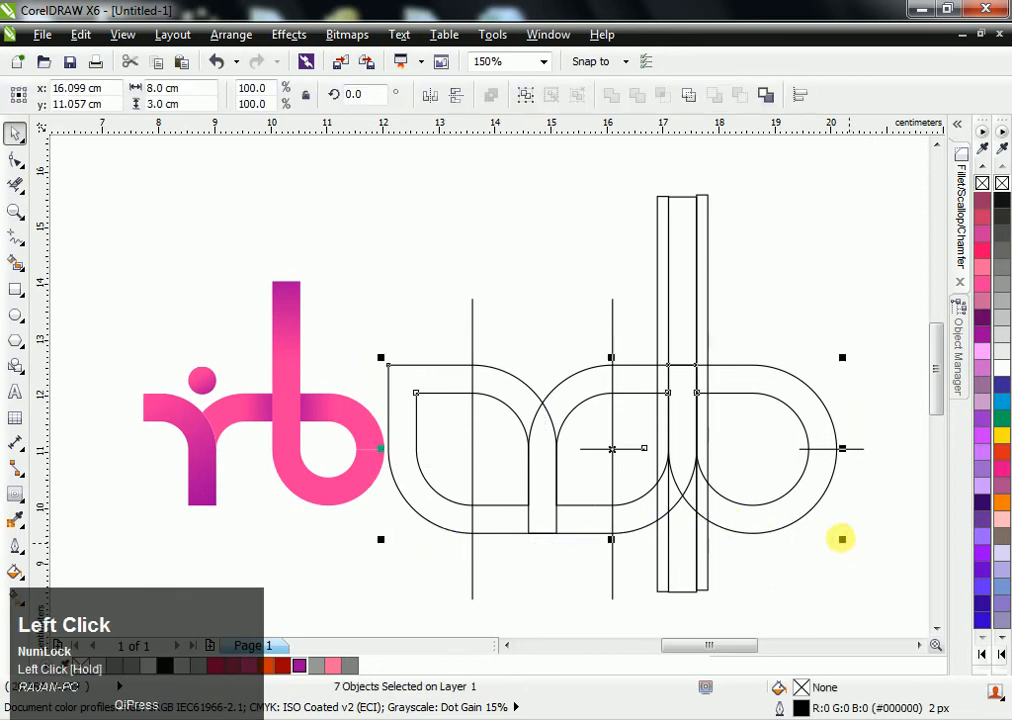
{"action": "right_click", "coordinate": [578, 410]}
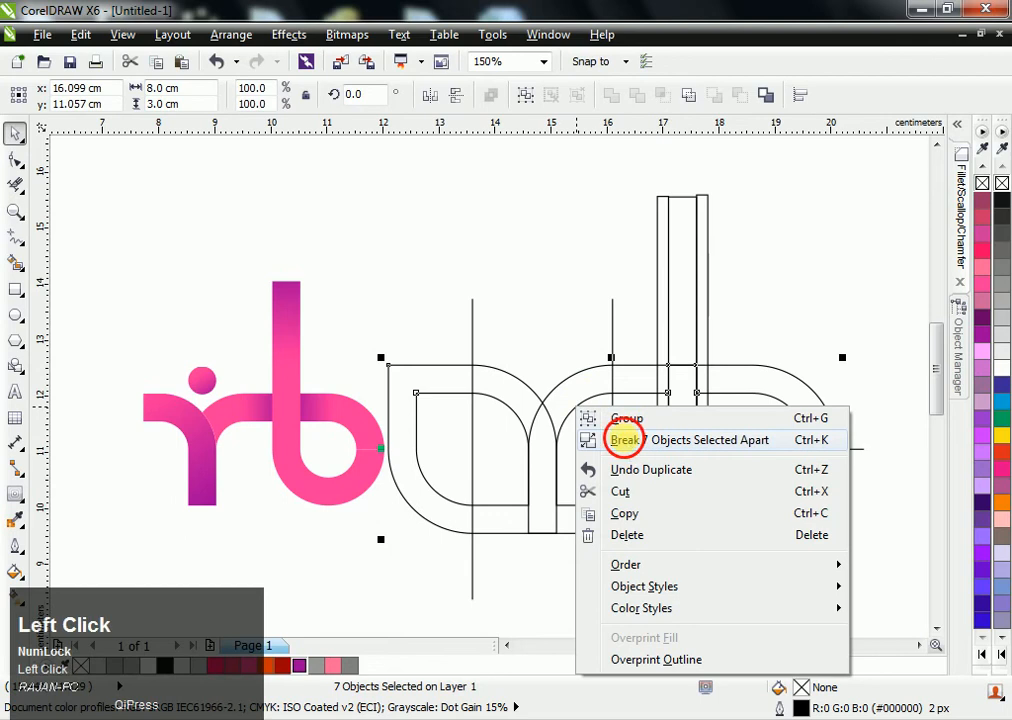
{"action": "left_click", "coordinate": [631, 452]}
{"action": "left_click", "coordinate": [481, 334]}
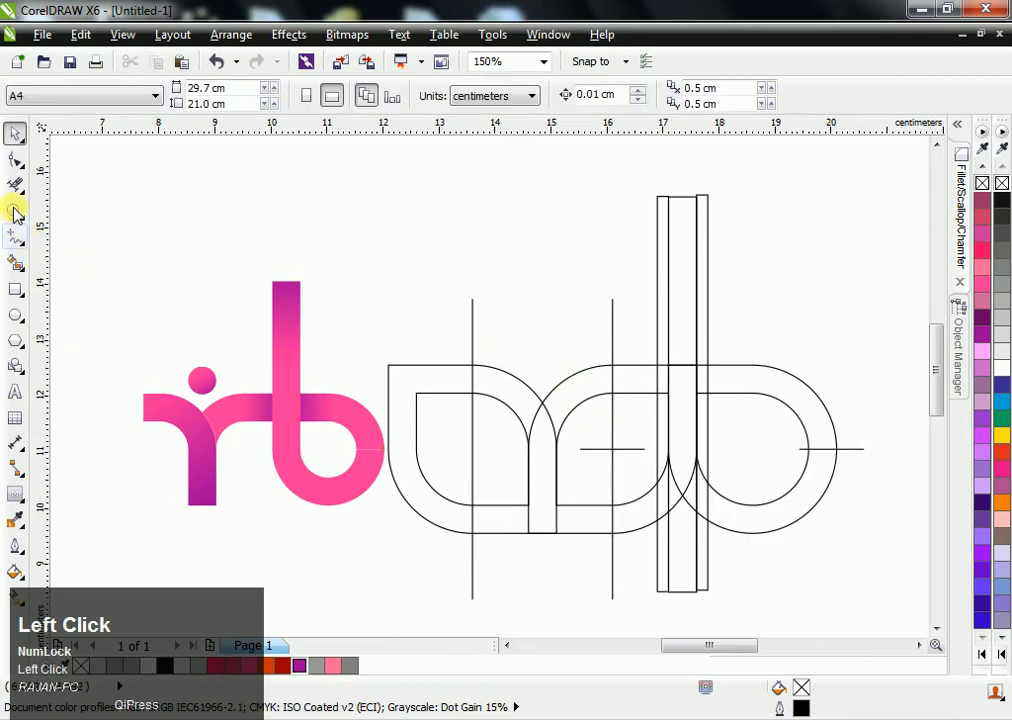
Remove the overlapping segments where the left and middle shapes meet and where lines cross the tall strip and b curve with Virtual Segment Delete
{"action": "left_click_drag", "start_coordinate": [16, 186], "coordinate": [68, 255]}
{"action": "left_click", "coordinate": [531, 409]}
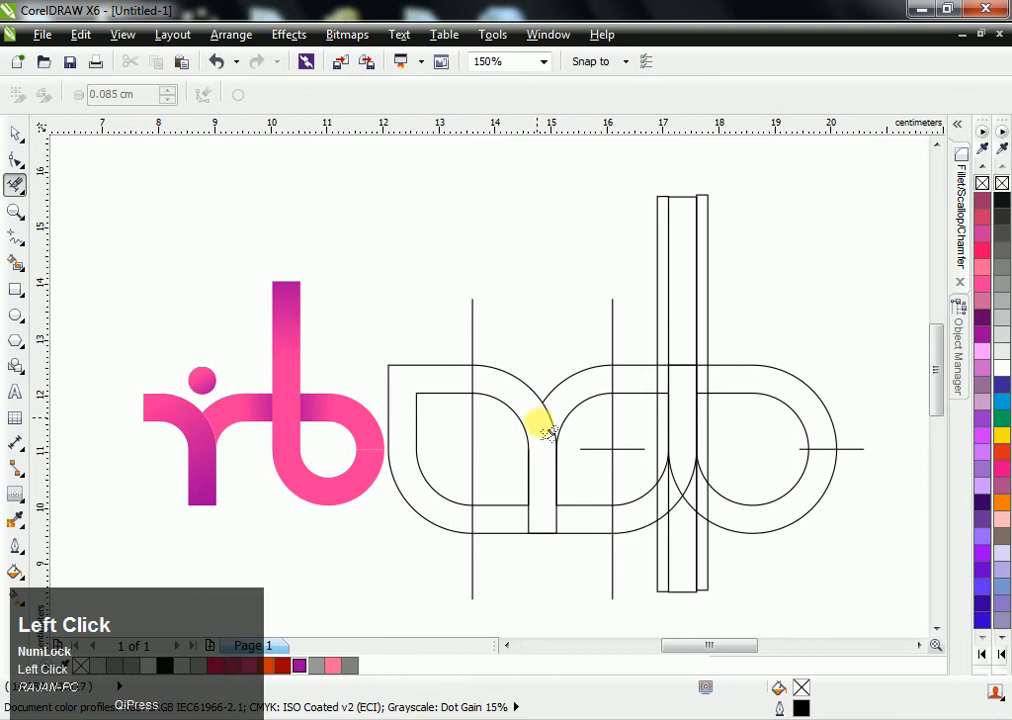
{"action": "left_click", "coordinate": [612, 381]}
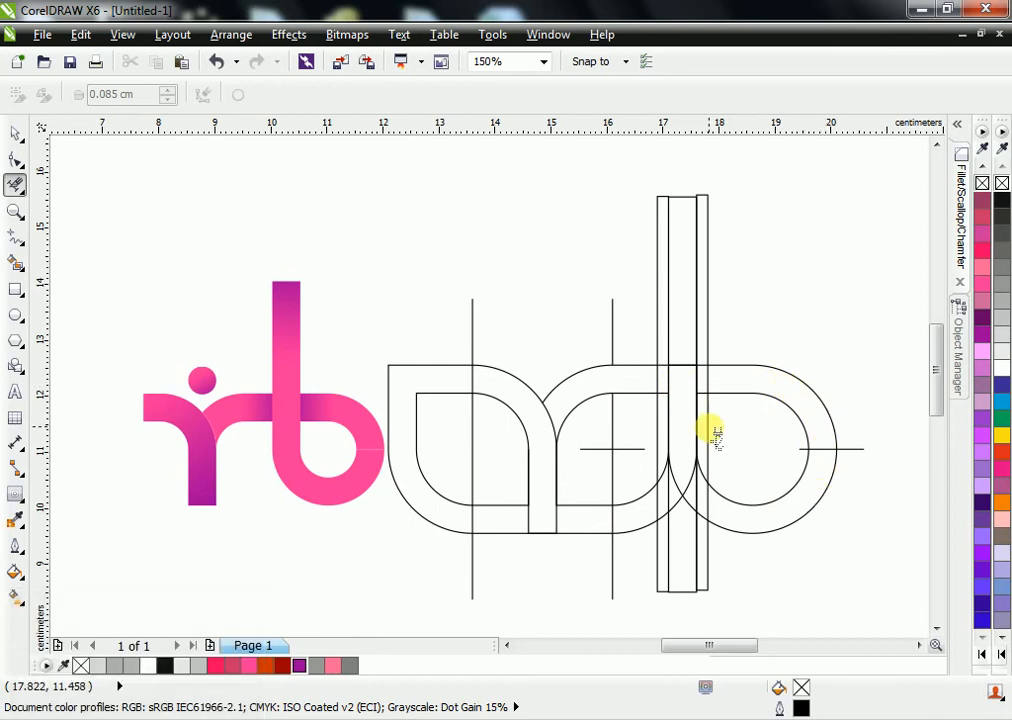
{"action": "scroll", "coordinate": [712, 432], "scroll_direction": "up", "scroll_amount": 1}
{"action": "left_click", "coordinate": [644, 312]}
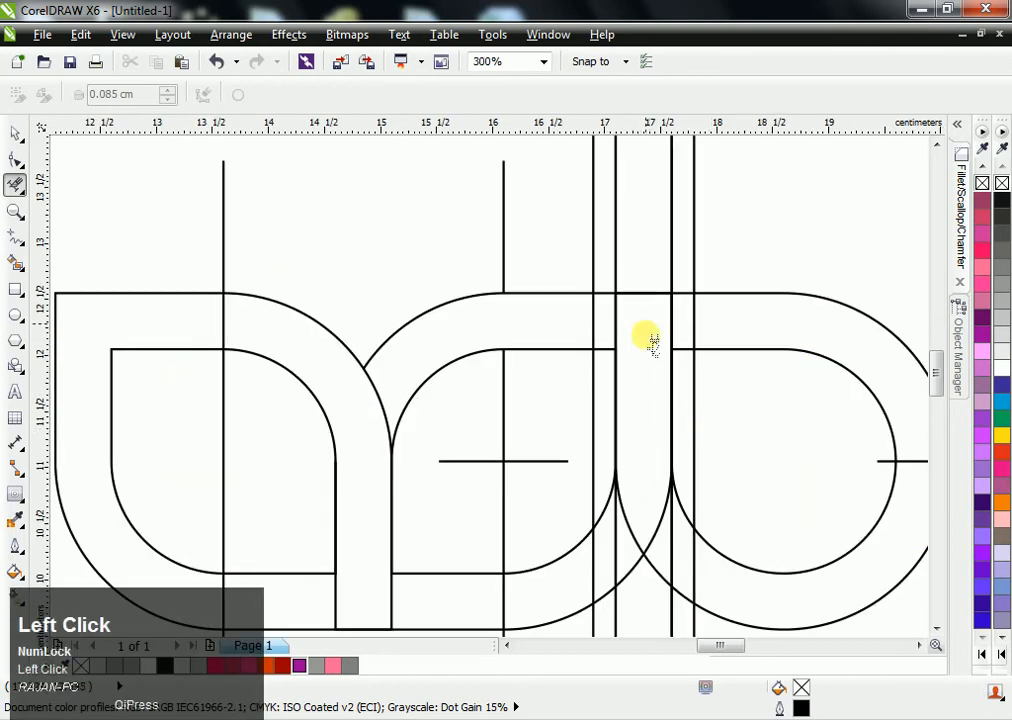
{"action": "left_click", "coordinate": [675, 548]}
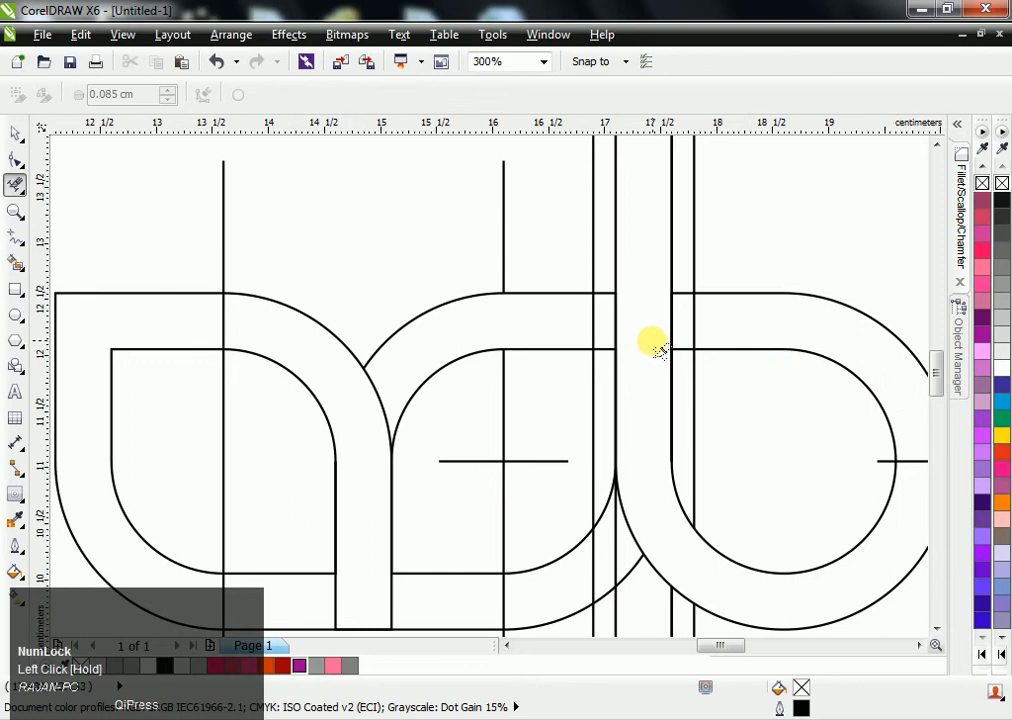
{"action": "scroll", "coordinate": [650, 346], "scroll_direction": "down", "scroll_amount": 2}
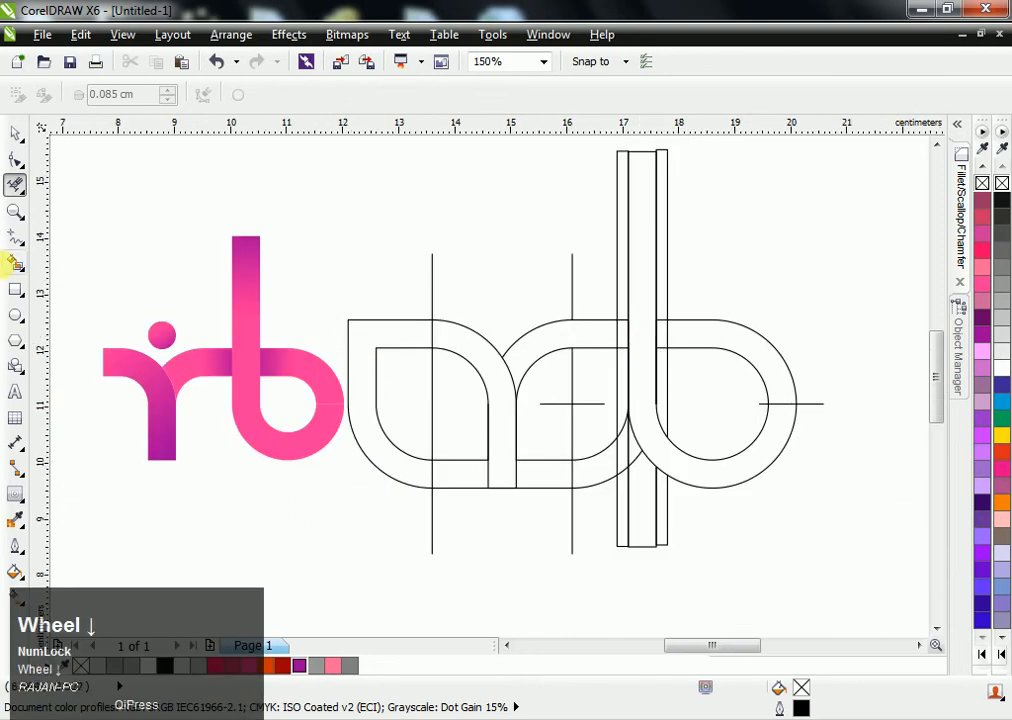
{"action": "left_click", "coordinate": [16, 263]}
{"action": "left_click", "coordinate": [502, 395]}
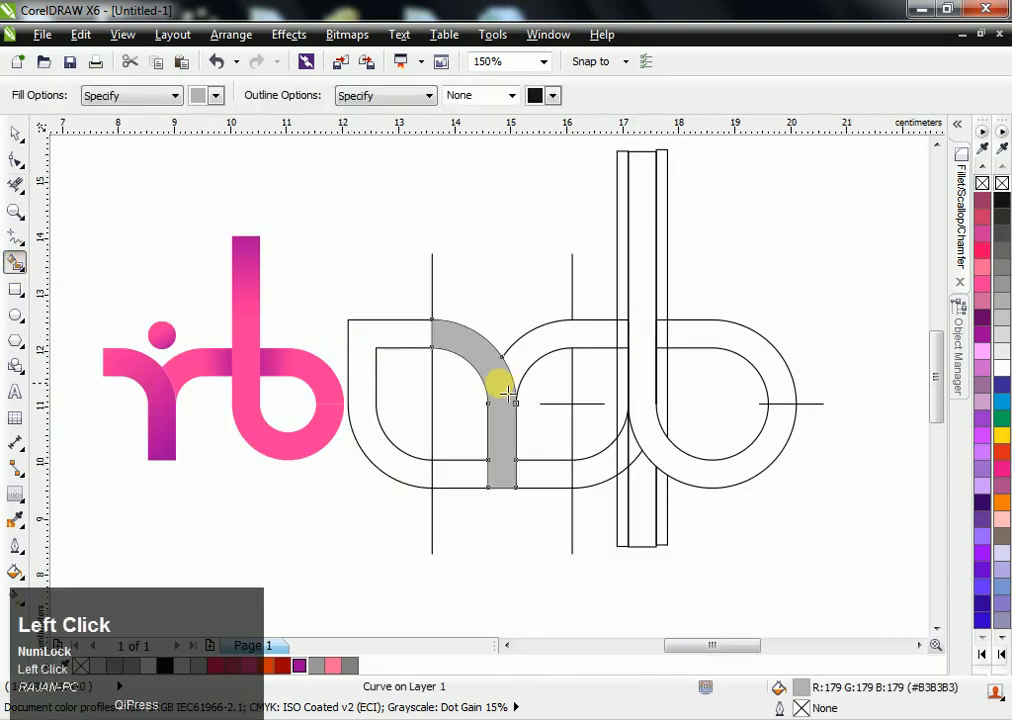
{"action": "key", "text": "ctrl+z"}
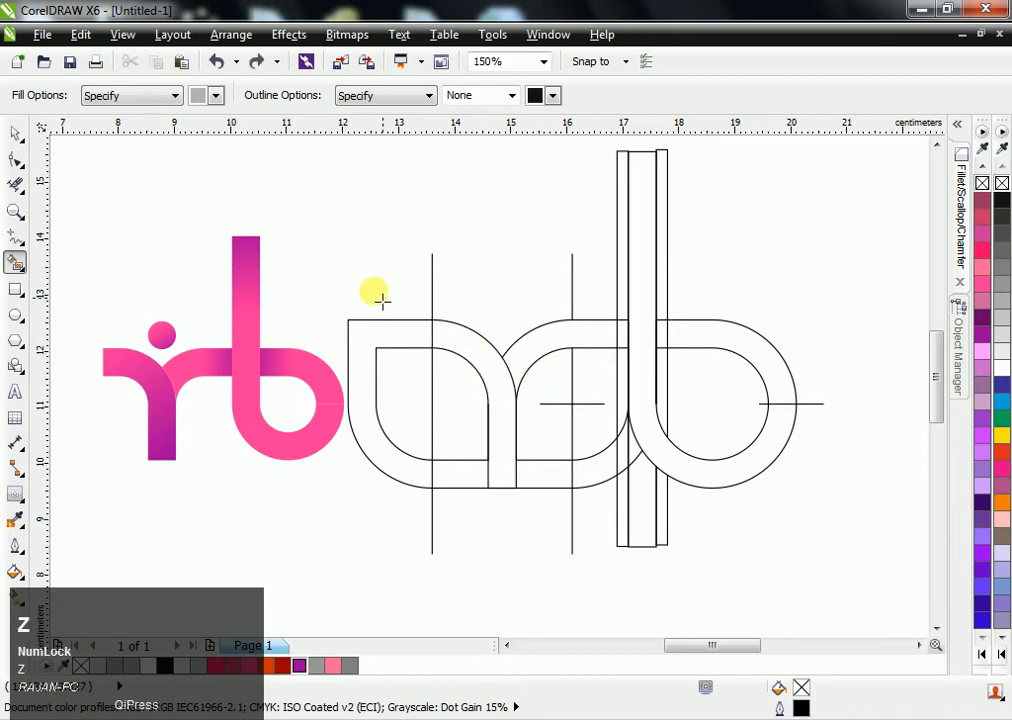
Lock all the construction outlines, guide lines and strips of the new logo
{"action": "key", "text": "space"}
{"action": "left_click_drag", "start_coordinate": [314, 140], "coordinate": [855, 578]}
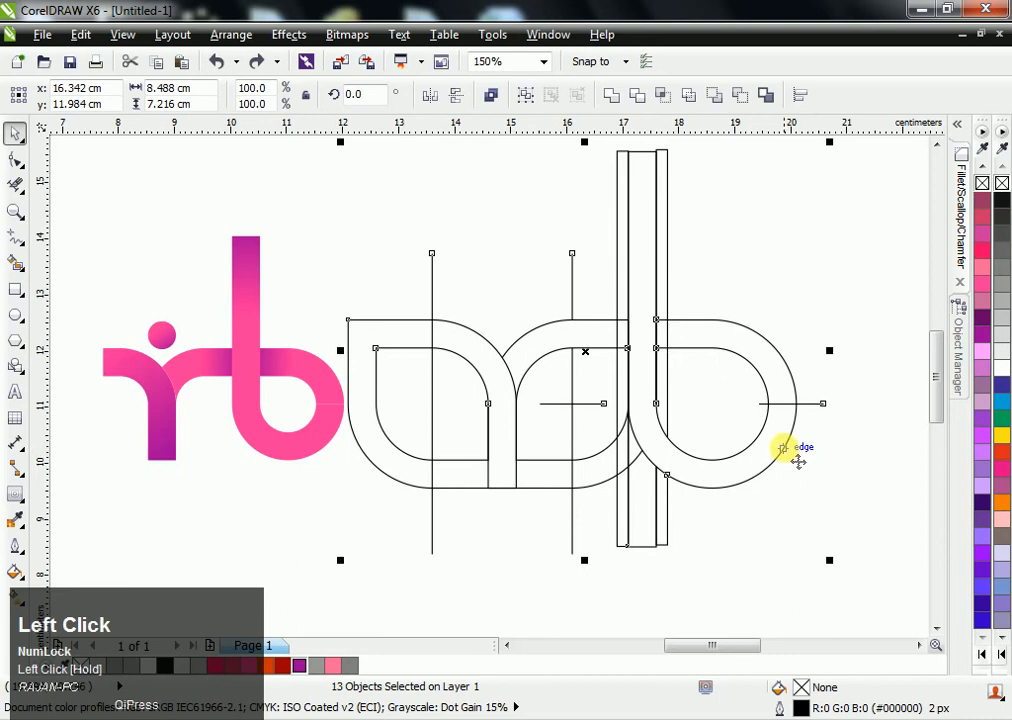
{"action": "right_click", "coordinate": [782, 449]}
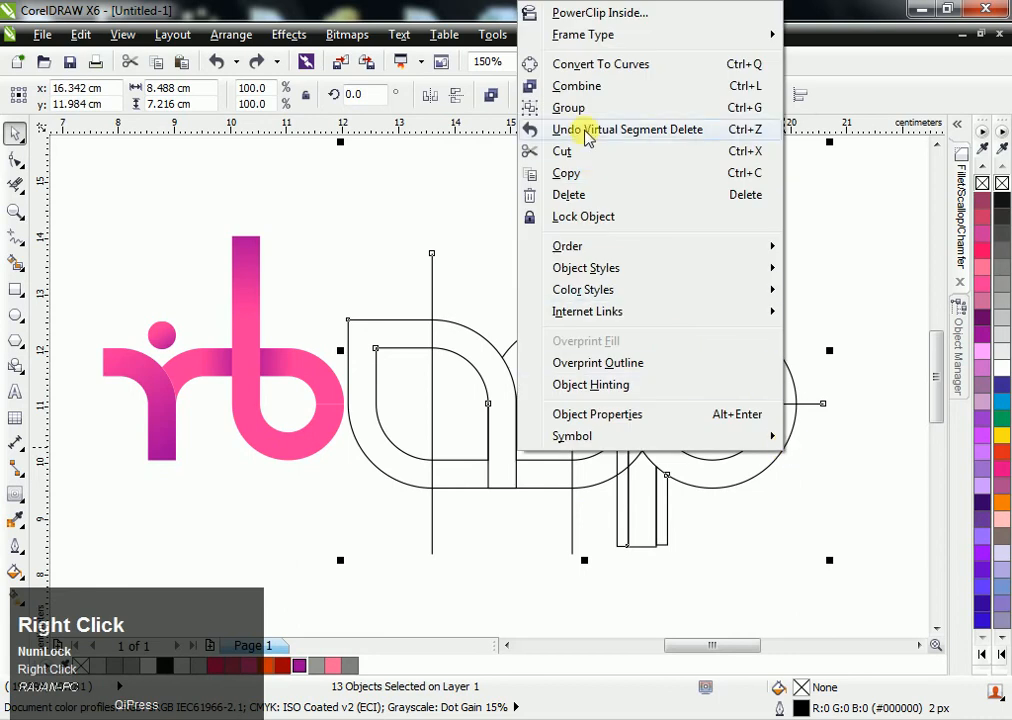
{"action": "left_click", "coordinate": [542, 217]}
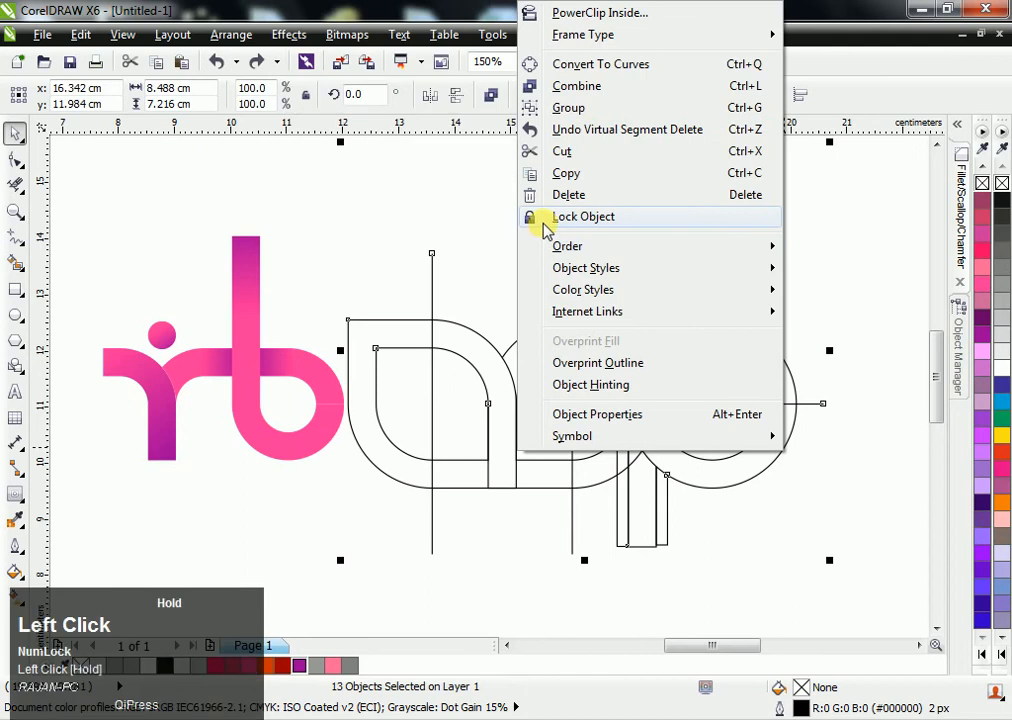
Smart Fill the r stem, r shoulder, b stem with lower bowl, and upper bowl in light gray, recoloring the shoulder to 70% black
{"action": "key", "text": "space"}
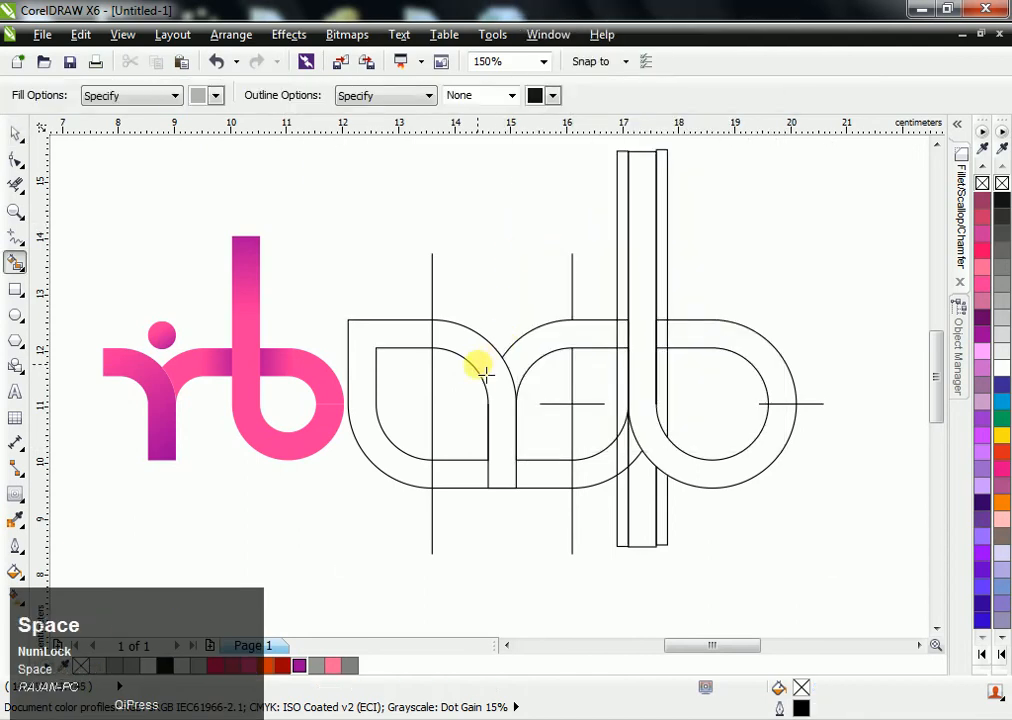
{"action": "left_click", "coordinate": [508, 373]}
{"action": "left_click", "coordinate": [535, 351]}
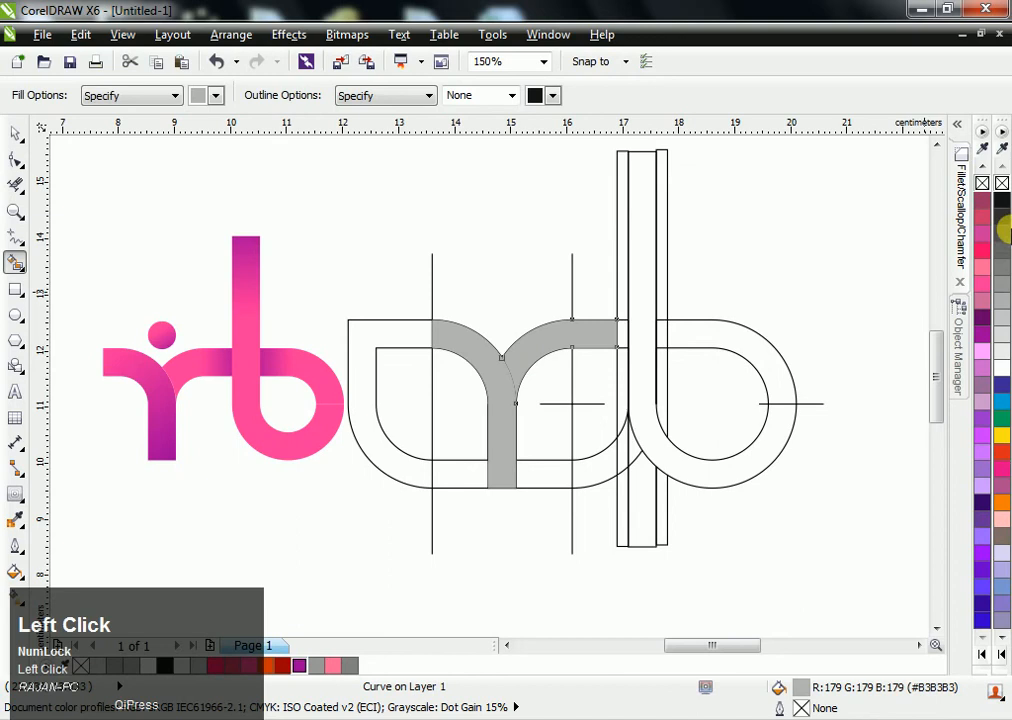
{"action": "left_click", "coordinate": [1002, 251]}
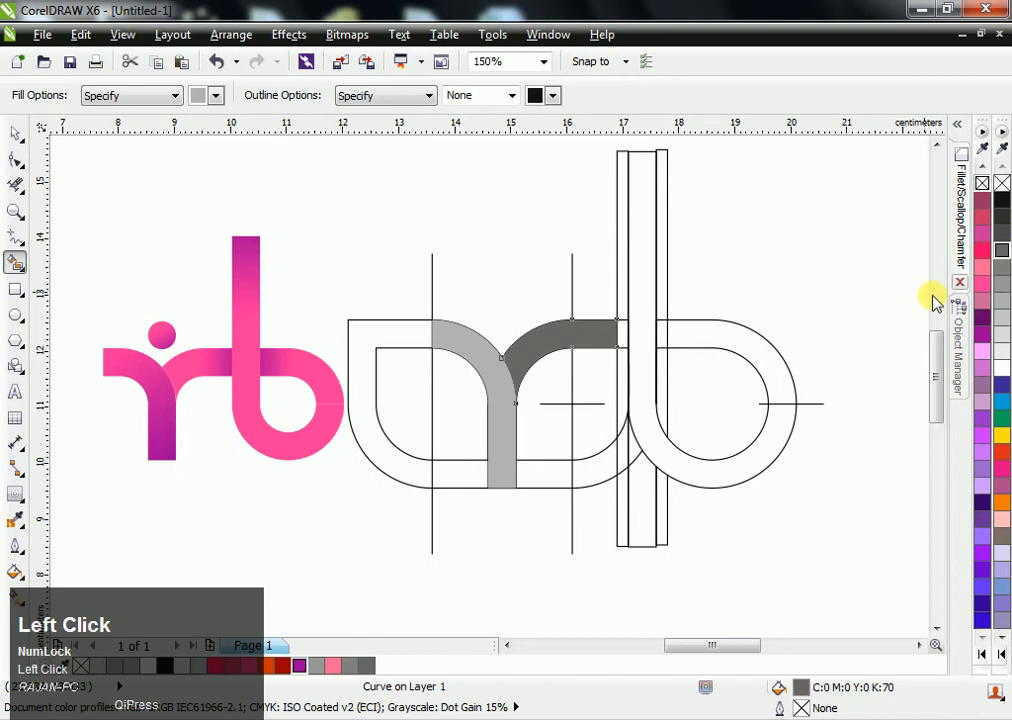
{"action": "left_click", "coordinate": [652, 341]}
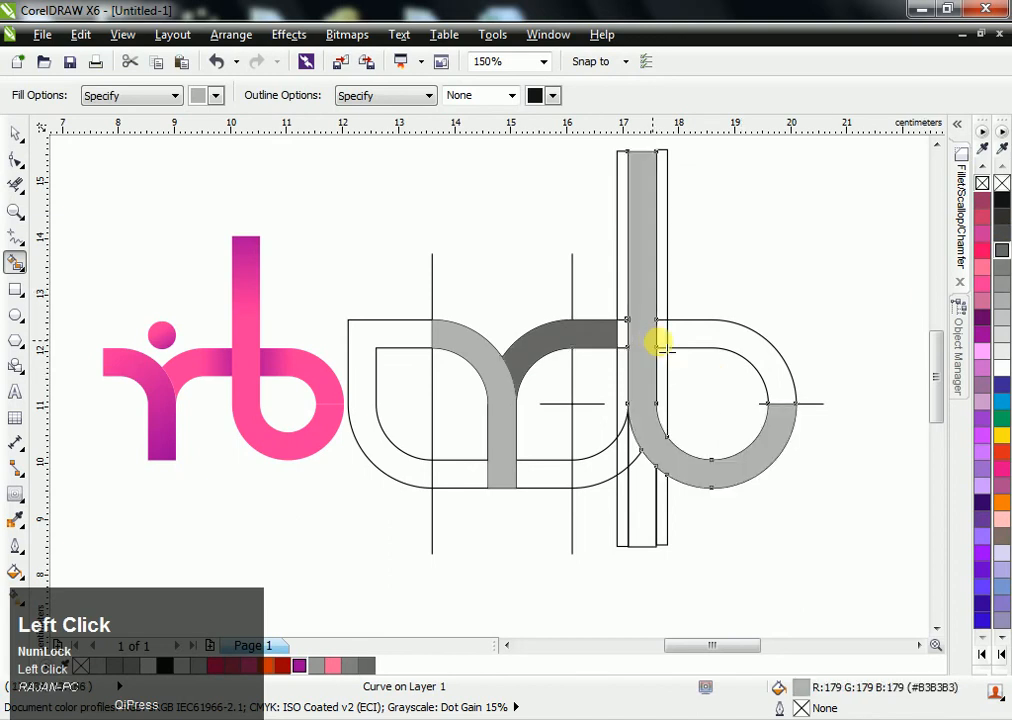
{"action": "left_click", "coordinate": [768, 360]}
Draw a 0.9 by 0.5 cm rectangle bridging the shoulder and upper bowl across the b stem, filled 70% black with no outline
{"action": "scroll", "coordinate": [700, 345], "scroll_direction": "up", "scroll_amount": 2}
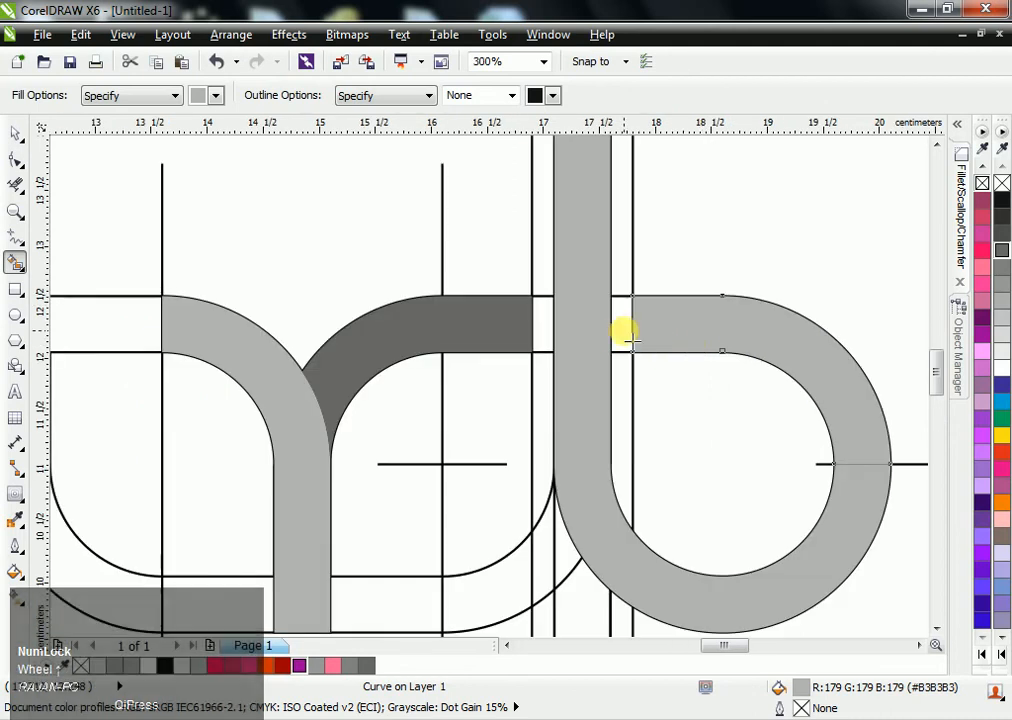
{"action": "key", "text": "space"}
{"action": "left_click", "coordinate": [727, 279]}
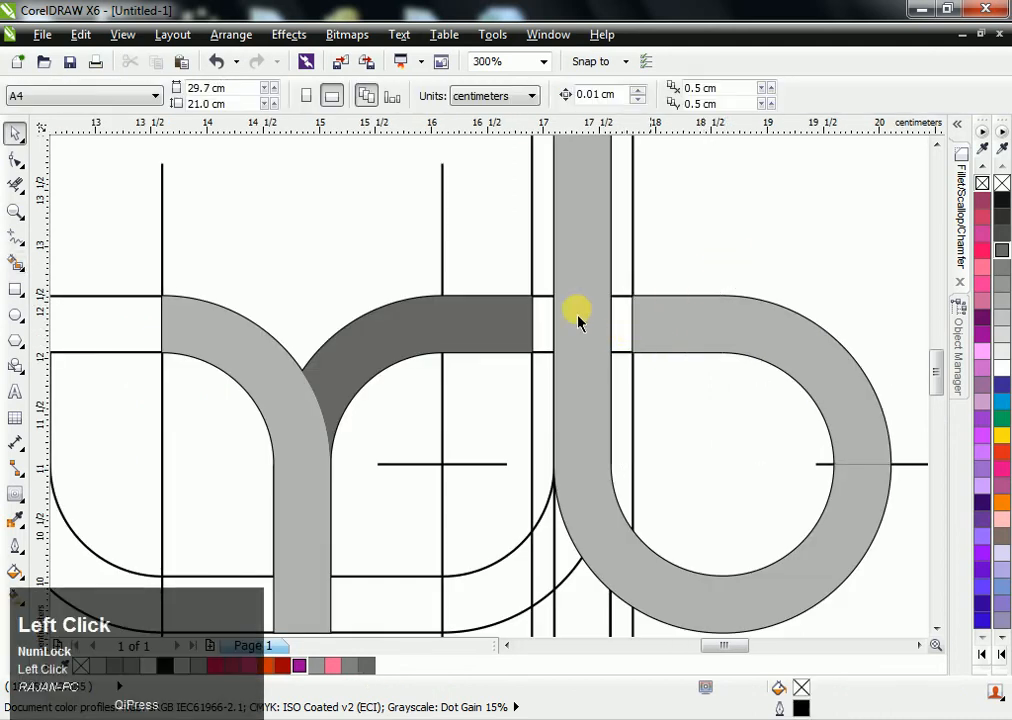
{"action": "left_click", "coordinate": [16, 291]}
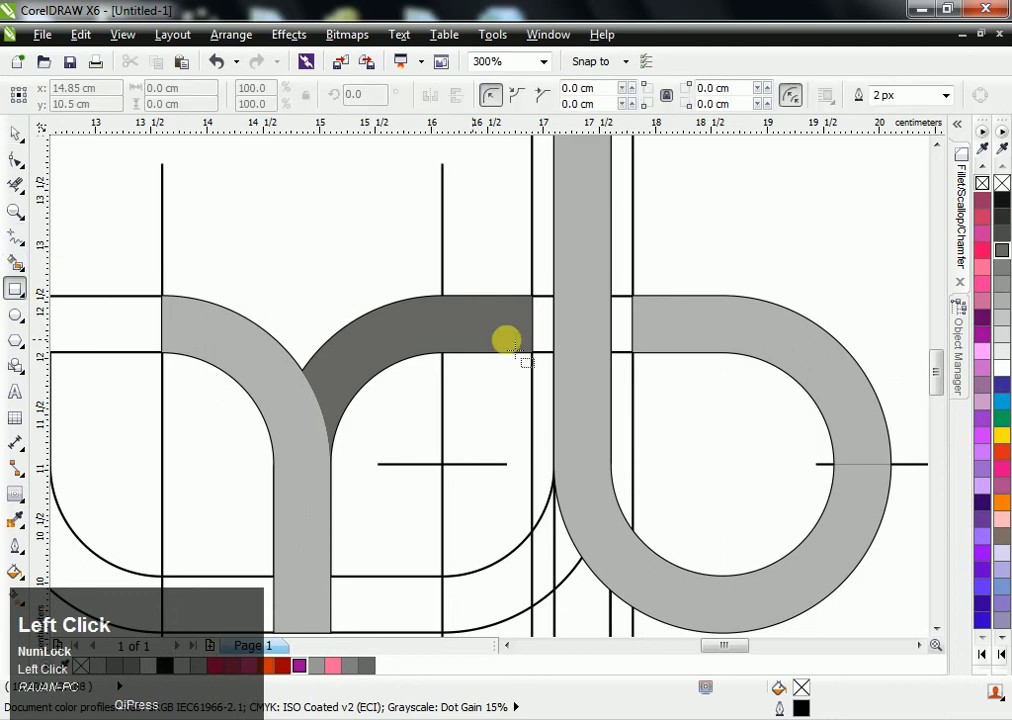
{"action": "left_click_drag", "start_coordinate": [532, 296], "coordinate": [633, 352]}
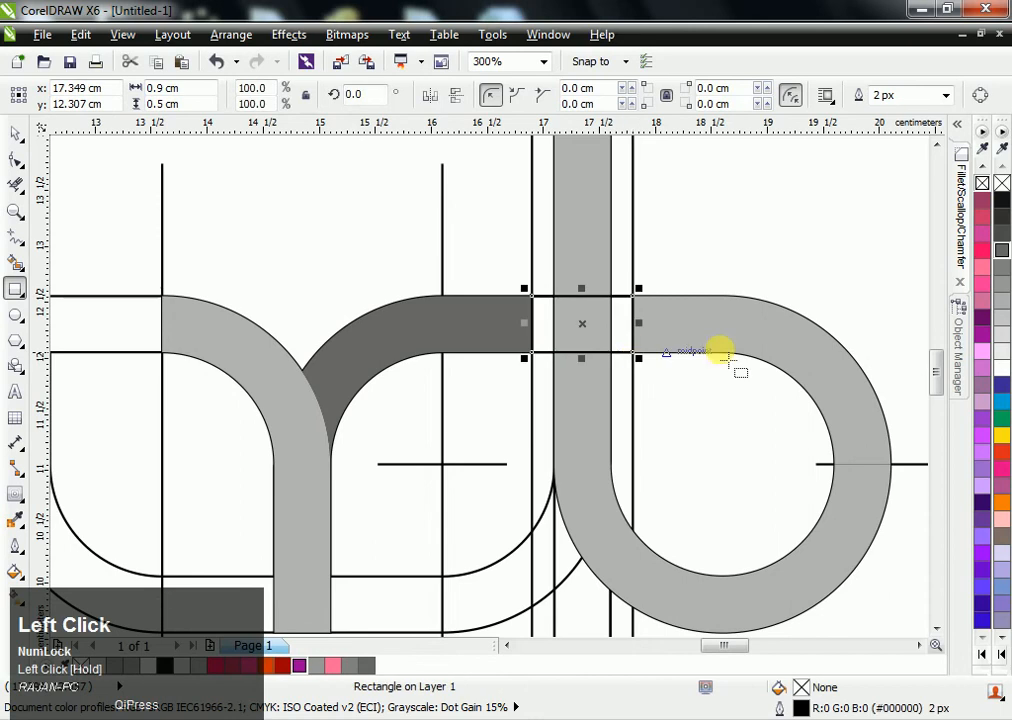
{"action": "left_click", "coordinate": [1002, 250]}
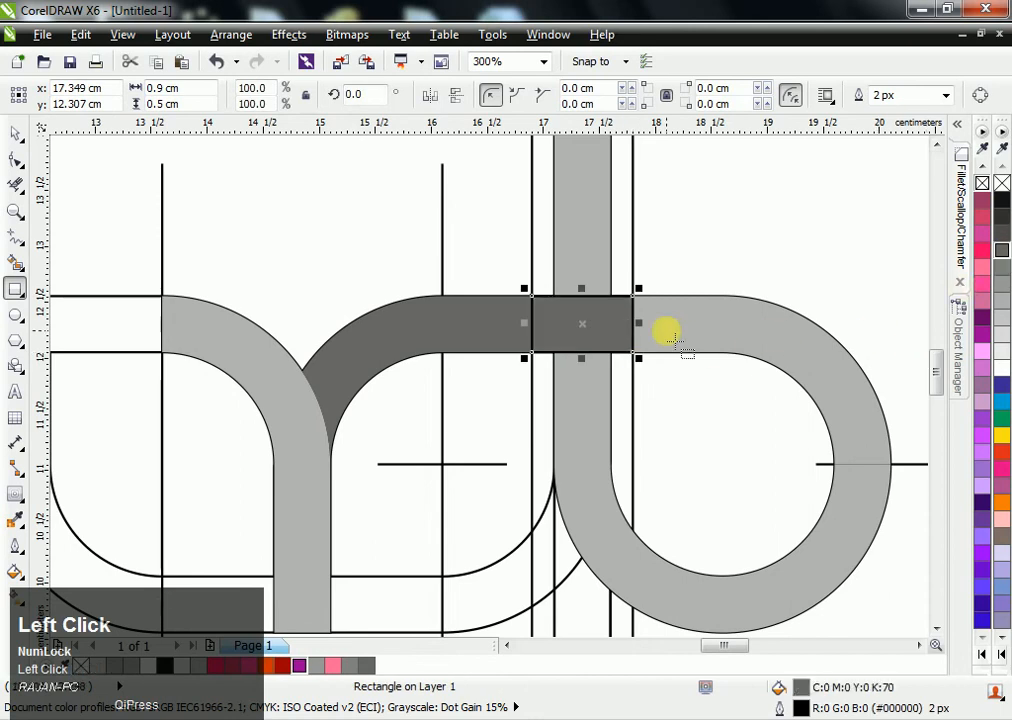
{"action": "key", "text": "space"}
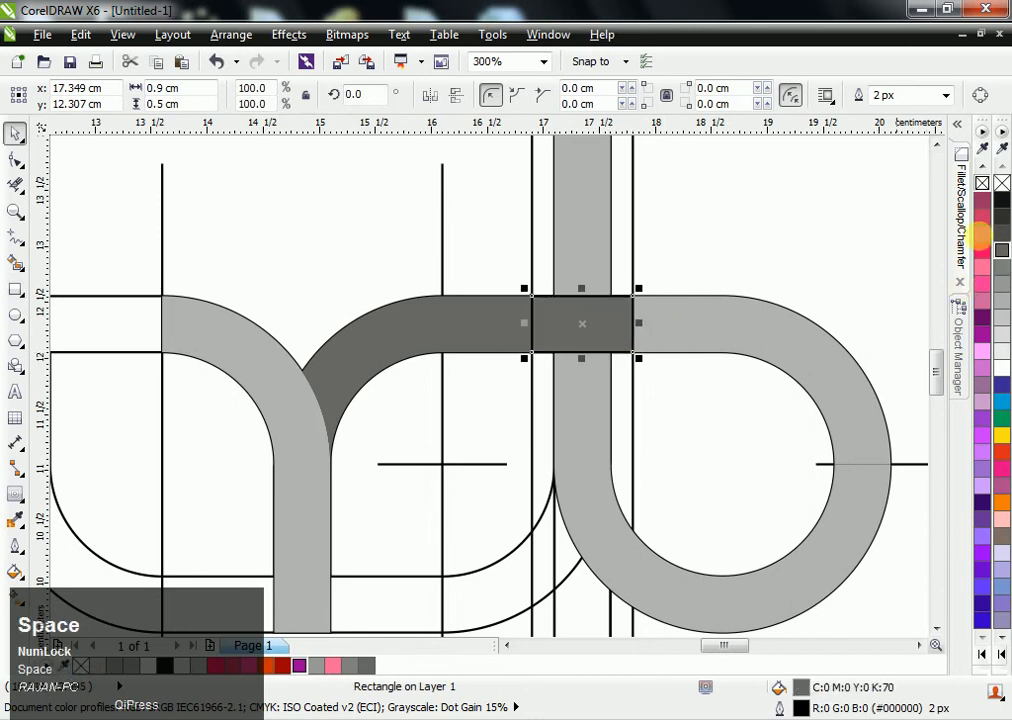
{"action": "right_click", "coordinate": [1001, 184]}
Bring the light gray b stem and lower bowl to the front of the bridging rectangle
{"action": "left_click_drag", "start_coordinate": [598, 256], "coordinate": [621, 248]}
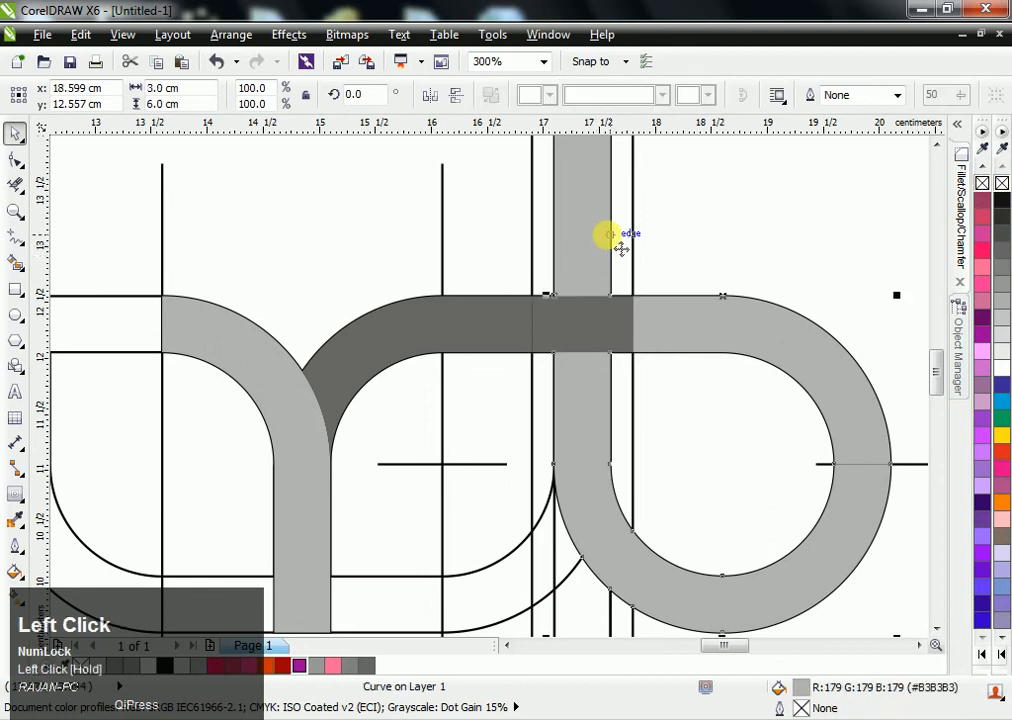
{"action": "key", "text": "shift+Page_Up"}
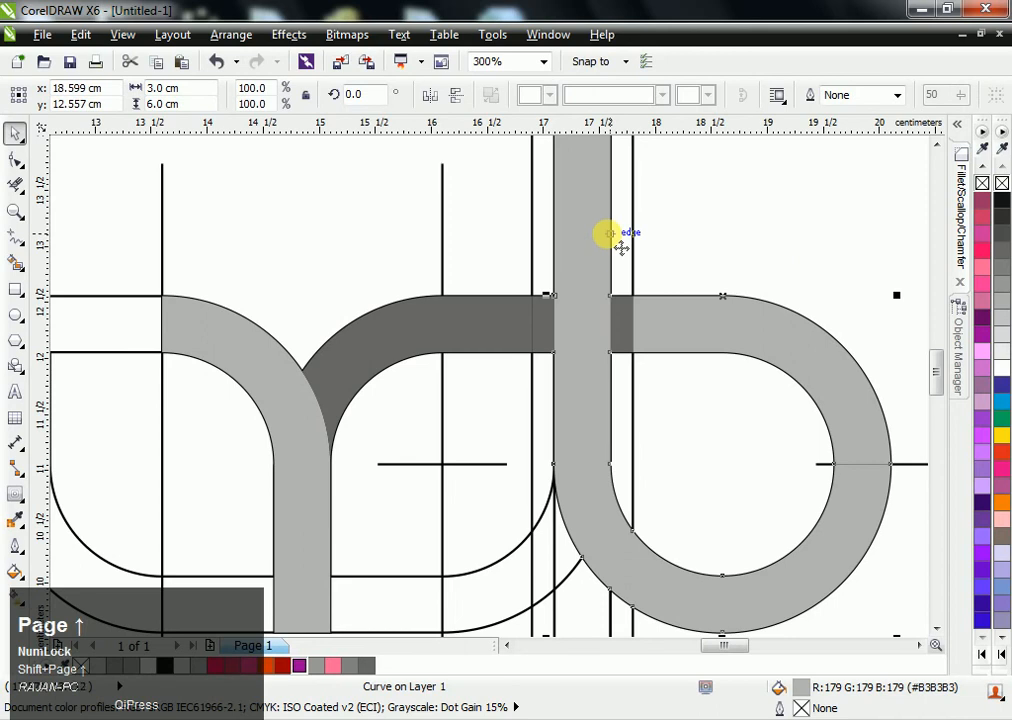
{"action": "left_click", "coordinate": [700, 235]}
Weld the shoulder, bridging rectangle and upper bowl into one shape and fill it with 60% black
{"action": "left_click", "coordinate": [500, 328]}
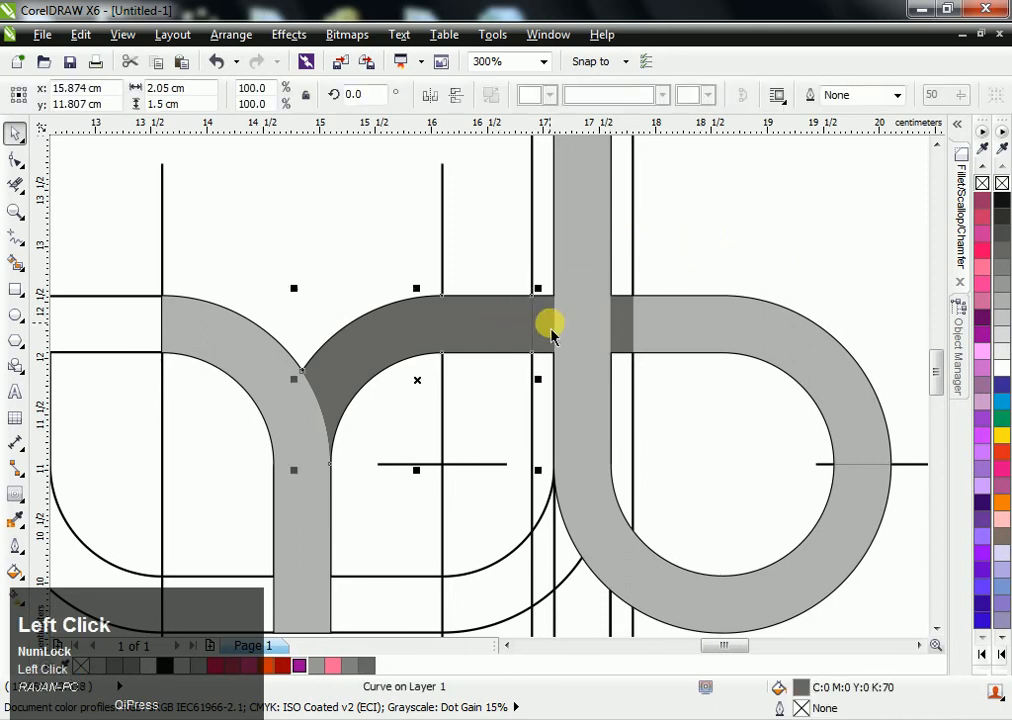
{"action": "left_click", "coordinate": [545, 323], "text": "shift"}
{"action": "left_click", "coordinate": [668, 325], "text": "shift"}
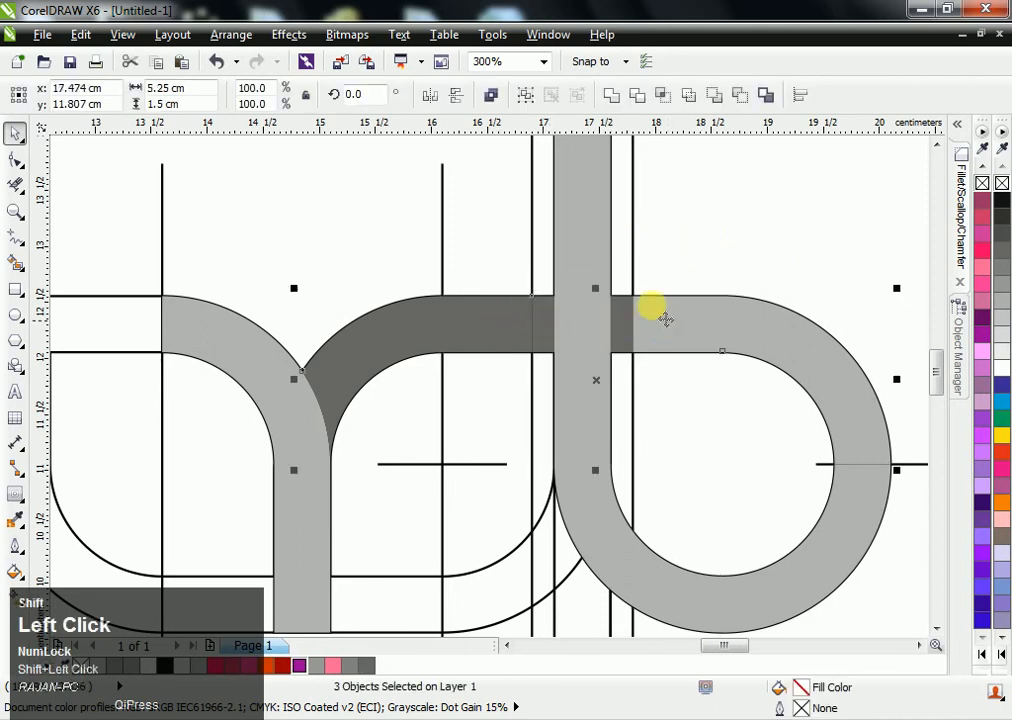
{"action": "left_click", "coordinate": [617, 96]}
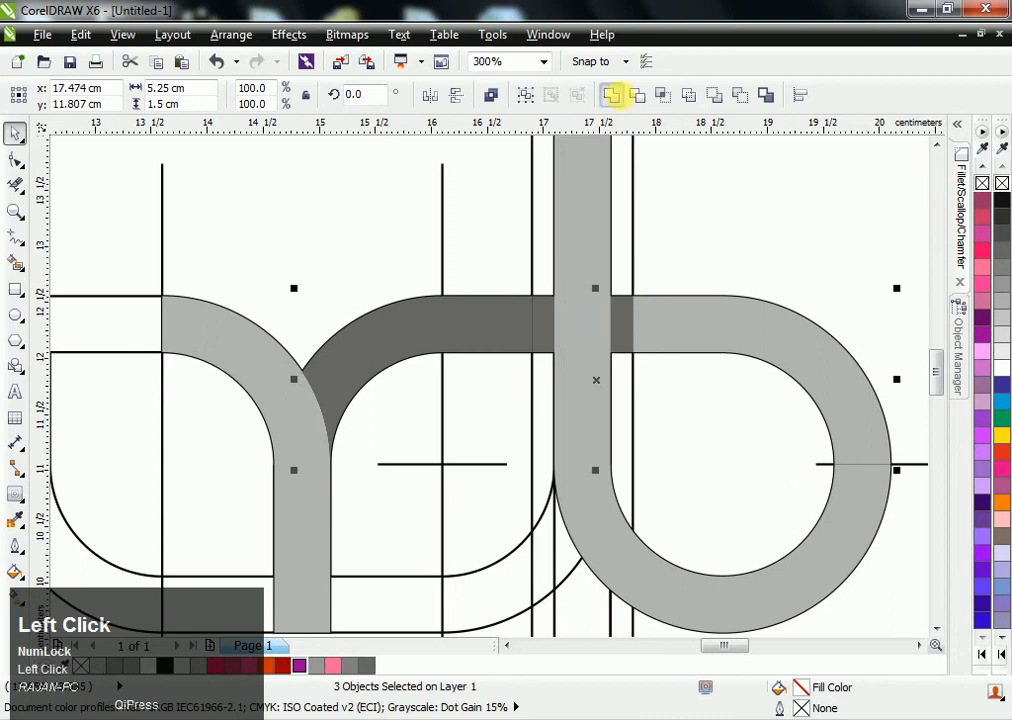
{"action": "left_click", "coordinate": [1000, 270]}
{"action": "left_click", "coordinate": [877, 271]}
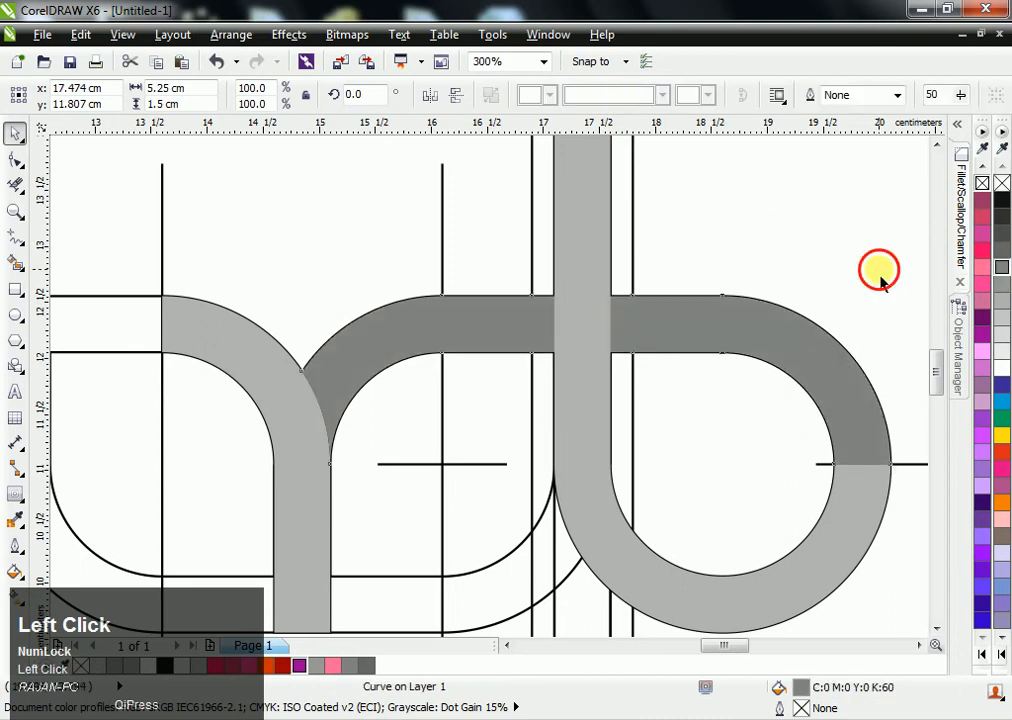
{"action": "scroll", "coordinate": [869, 300], "scroll_direction": "down", "scroll_amount": 2}
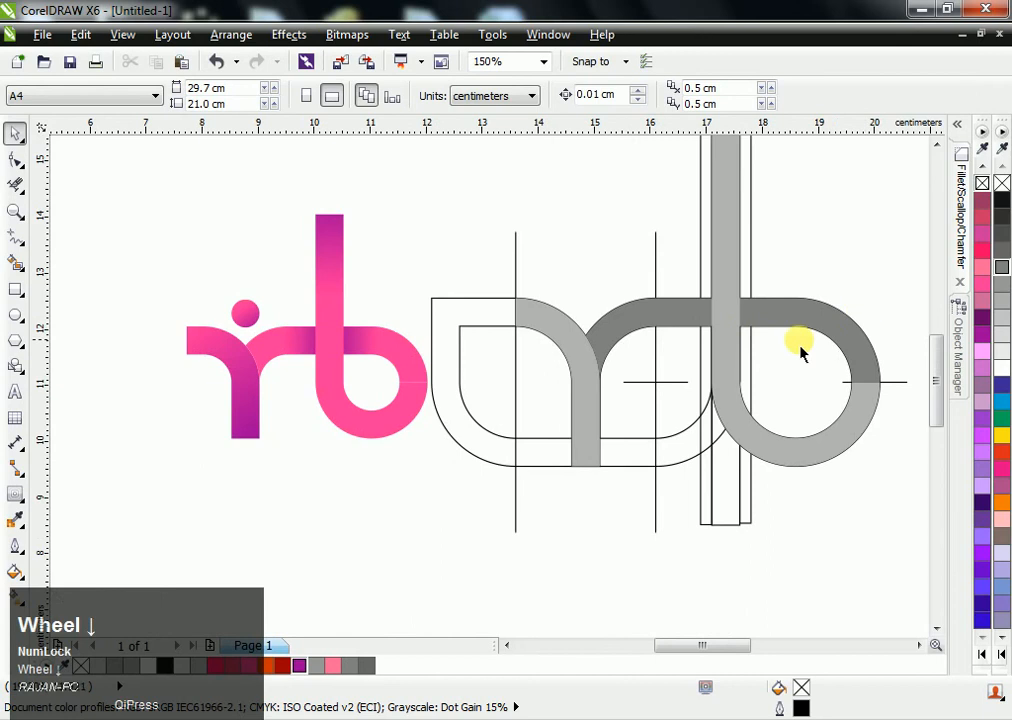
{"action": "left_click", "coordinate": [718, 325]}
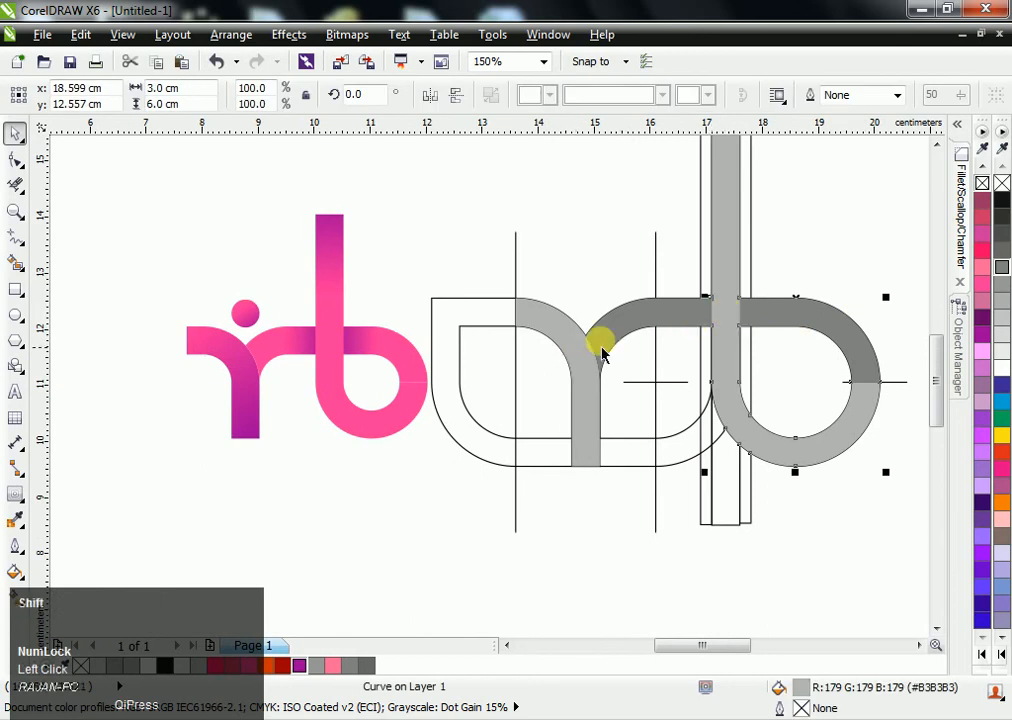
{"action": "left_click", "coordinate": [858, 290]}
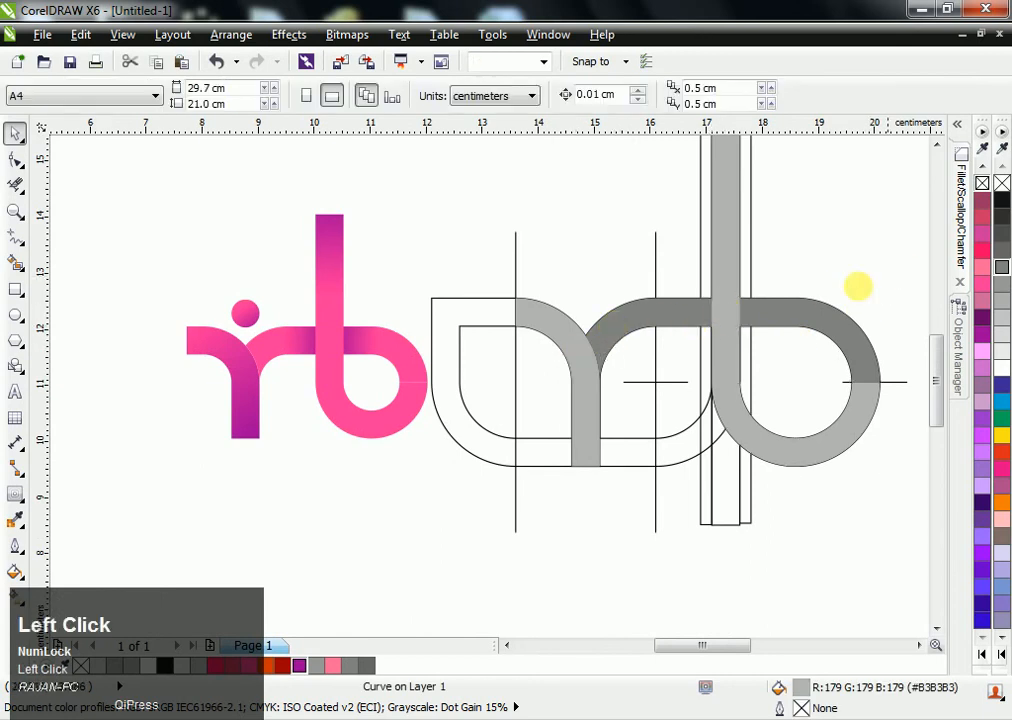
Move the three filled letter parts together off the construction outlines to the empty area on the page's far side
{"action": "left_click", "coordinate": [818, 318]}
{"action": "left_click", "coordinate": [740, 413], "text": "shift"}
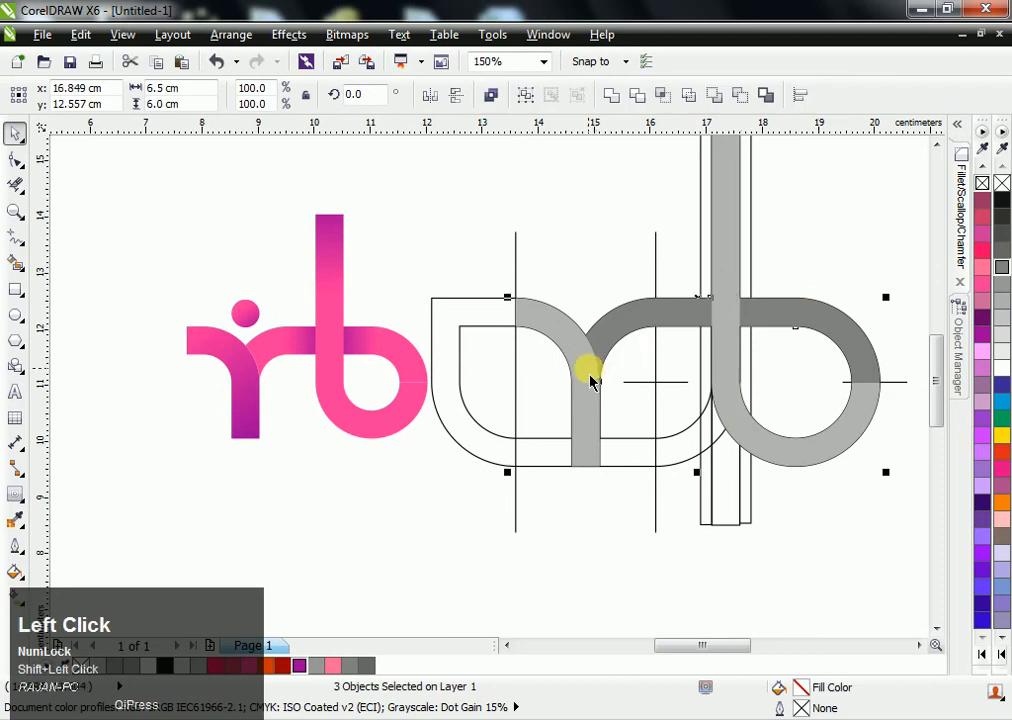
{"action": "left_click_drag", "start_coordinate": [598, 382], "coordinate": [394, 465]}
{"action": "scroll", "coordinate": [475, 480], "scroll_direction": "right", "scroll_amount": 5}
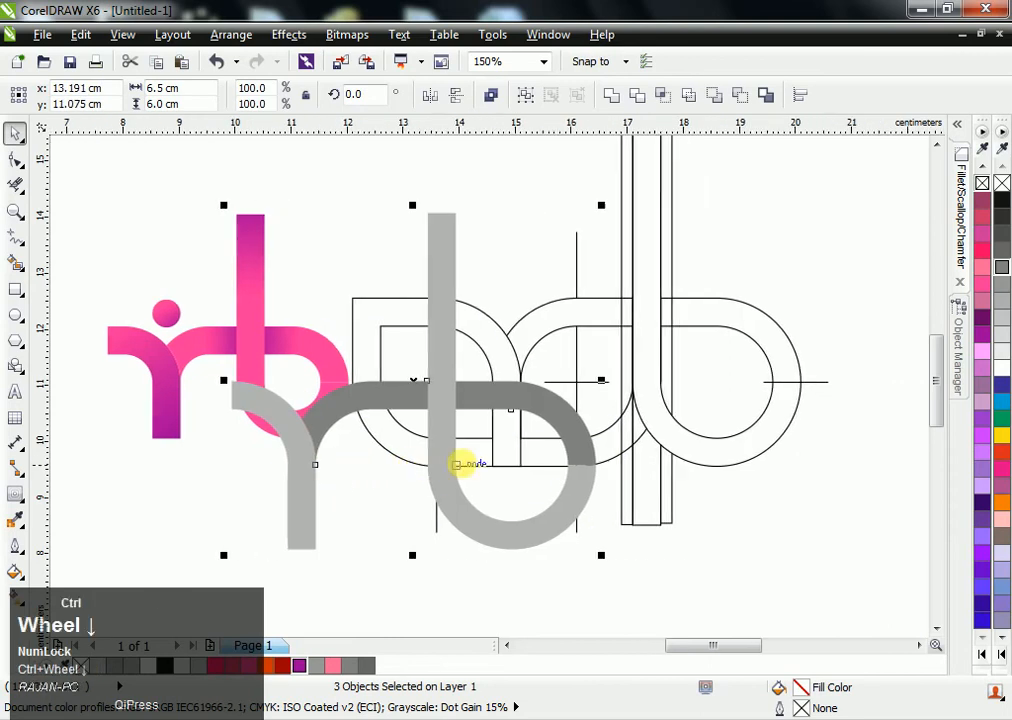
{"action": "left_click_drag", "start_coordinate": [376, 448], "coordinate": [866, 310]}
{"action": "scroll", "coordinate": [812, 338], "scroll_direction": "right", "scroll_amount": 7}
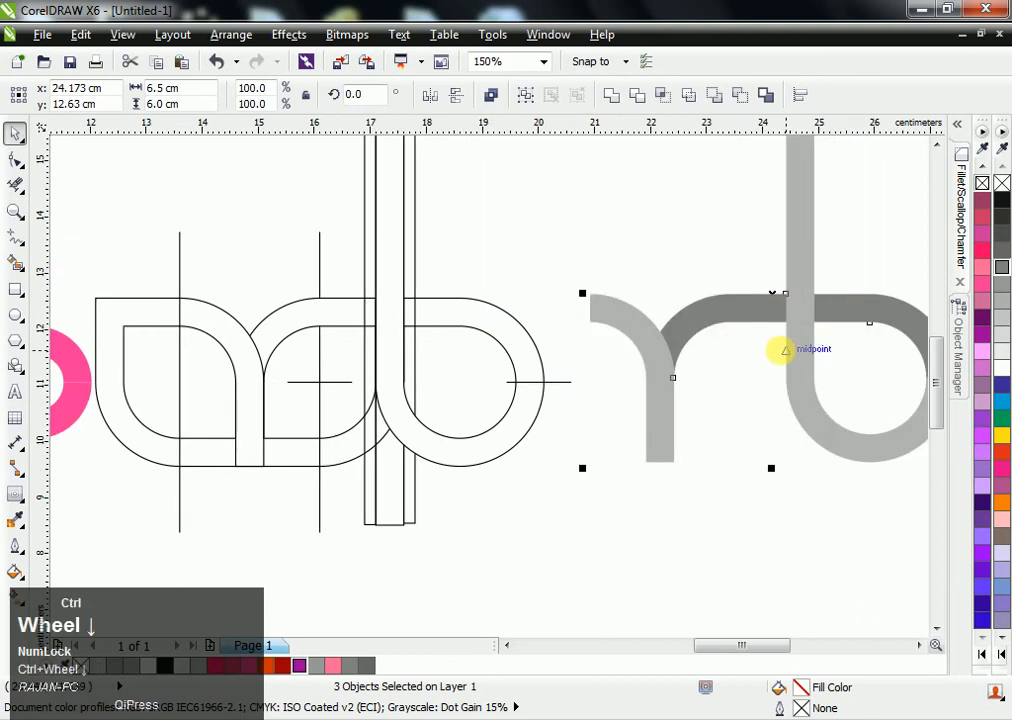
{"action": "left_click", "coordinate": [738, 373]}
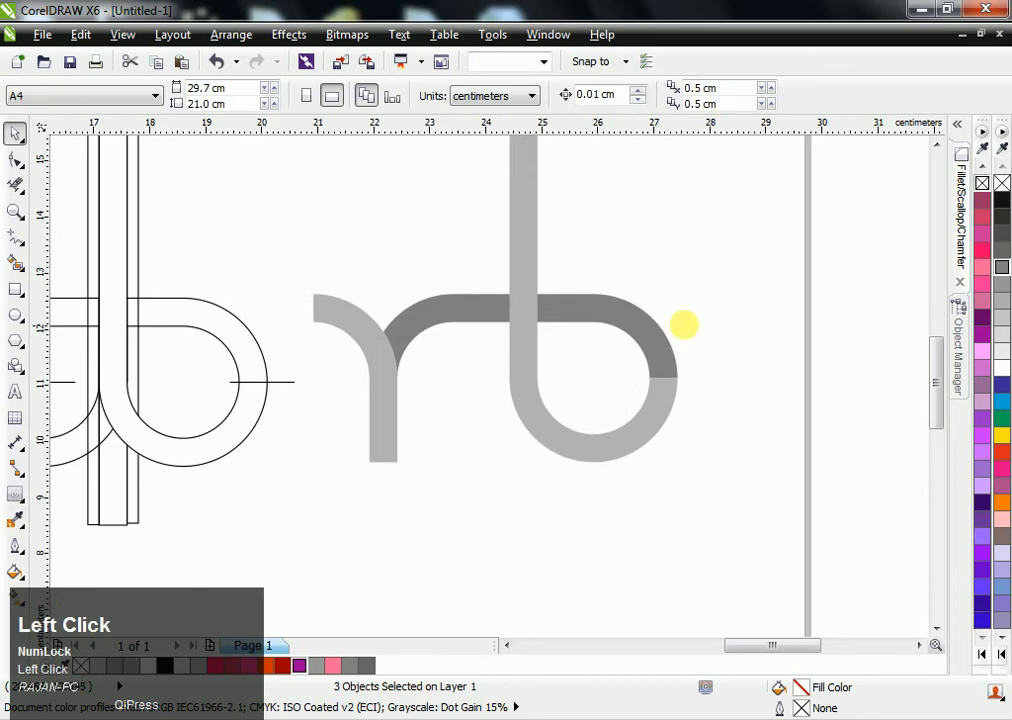
Fill the shoulder with upper bowl and the b stem with lower bowl in neon red #FF0066
{"action": "scroll", "coordinate": [587, 292], "scroll_direction": "up", "scroll_amount": 3}
{"action": "left_click", "coordinate": [405, 408]}
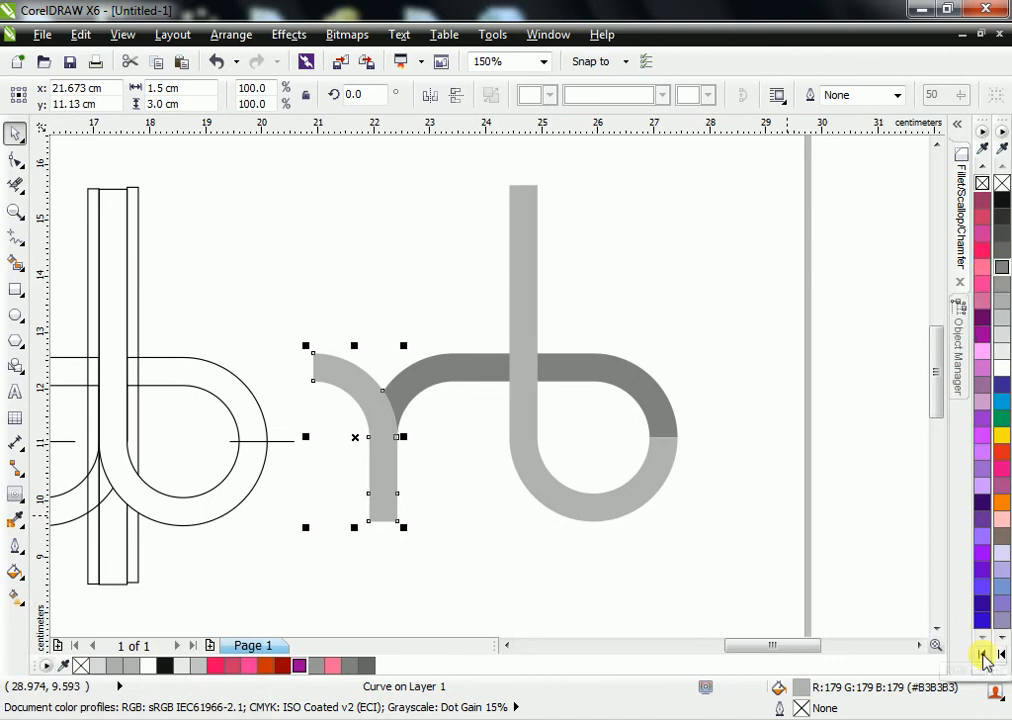
{"action": "left_click", "coordinate": [468, 360]}
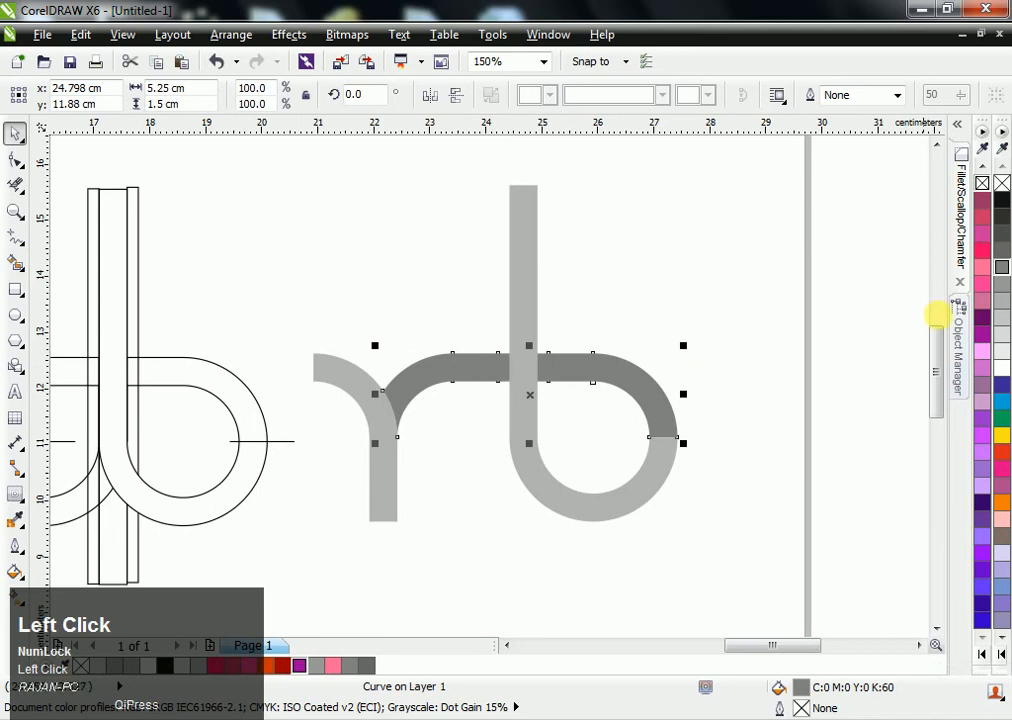
{"action": "scroll", "coordinate": [718, 294], "scroll_direction": "down", "scroll_amount": 1}
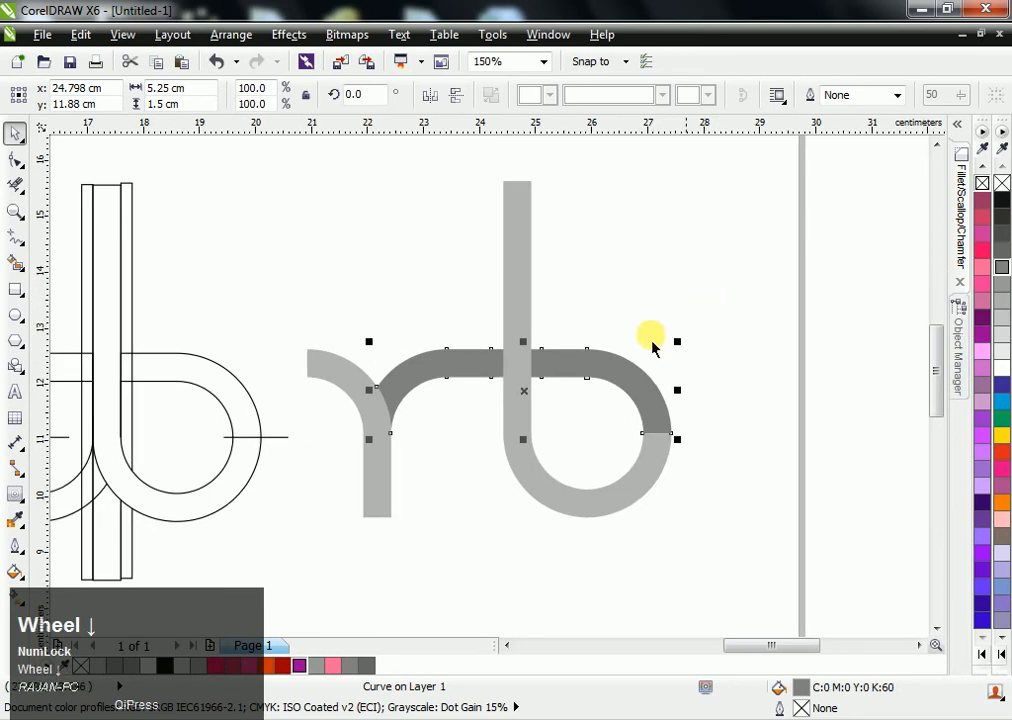
{"action": "left_click", "coordinate": [981, 250]}
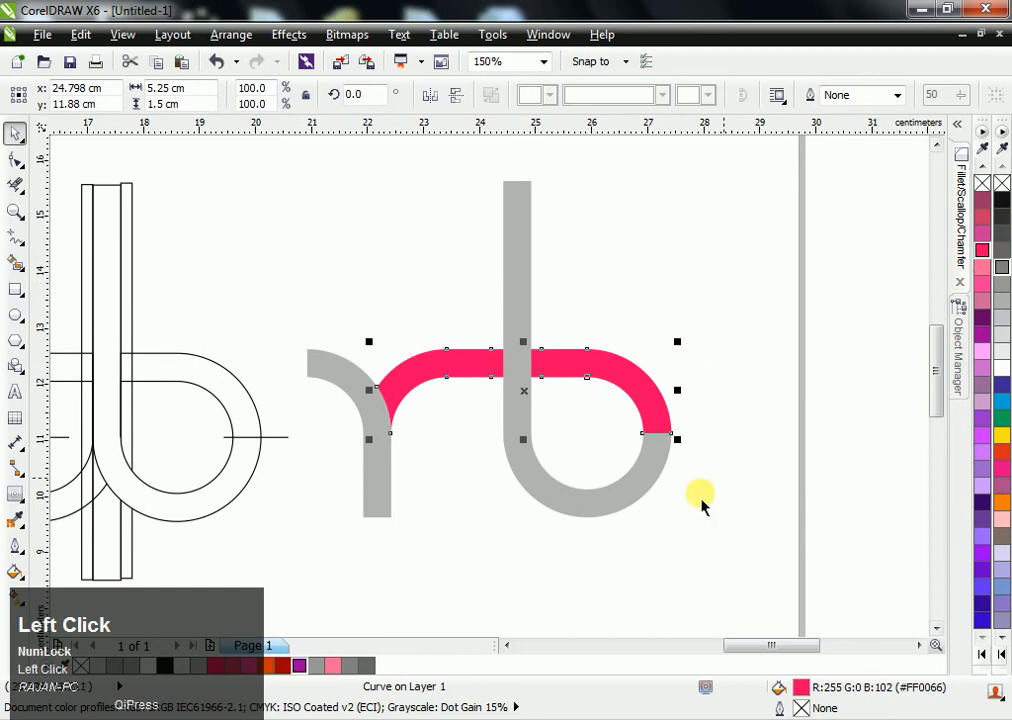
{"action": "left_click", "coordinate": [650, 497]}
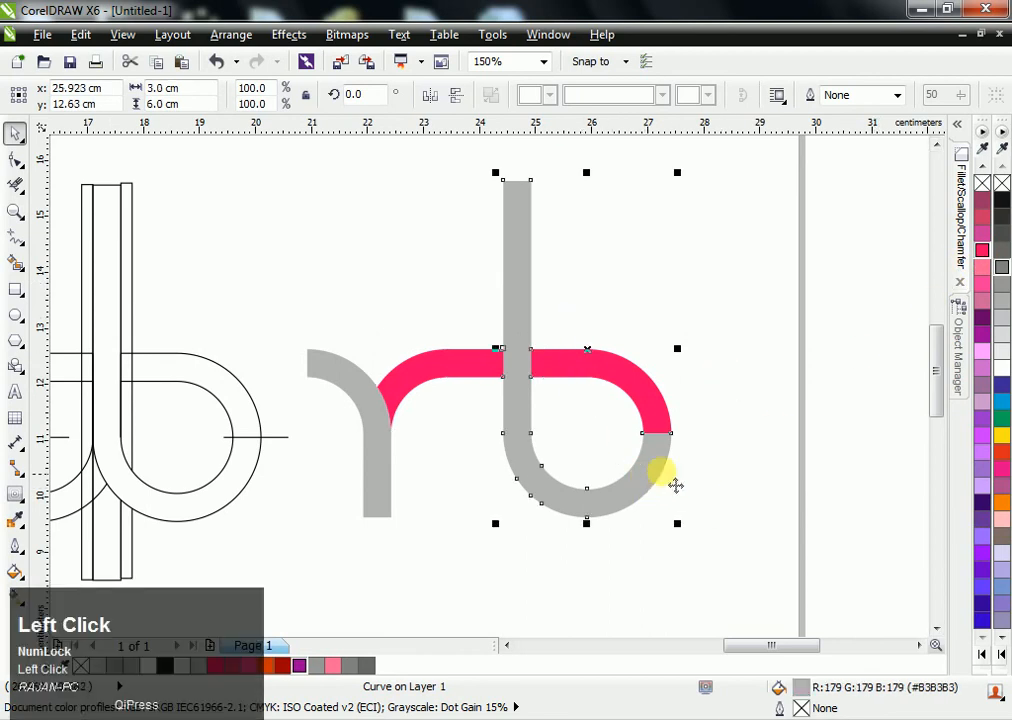
{"action": "left_click", "coordinate": [982, 252]}
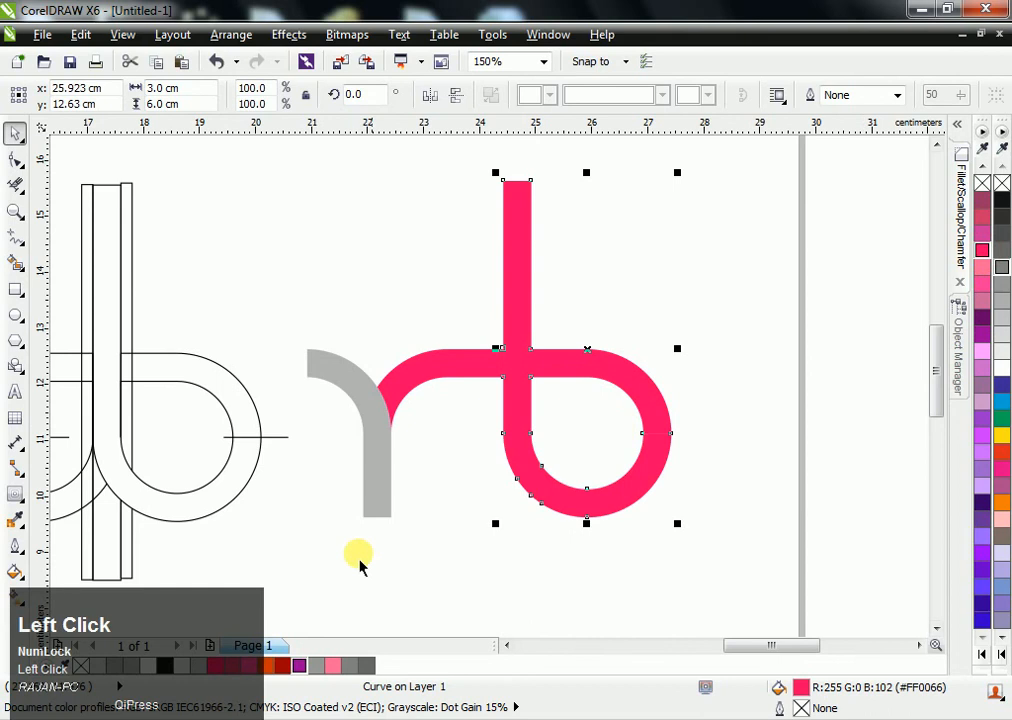
Try light purple (R204 G51 B255) and then purple #9900FF as the r stem's fill
{"action": "left_click", "coordinate": [376, 465]}
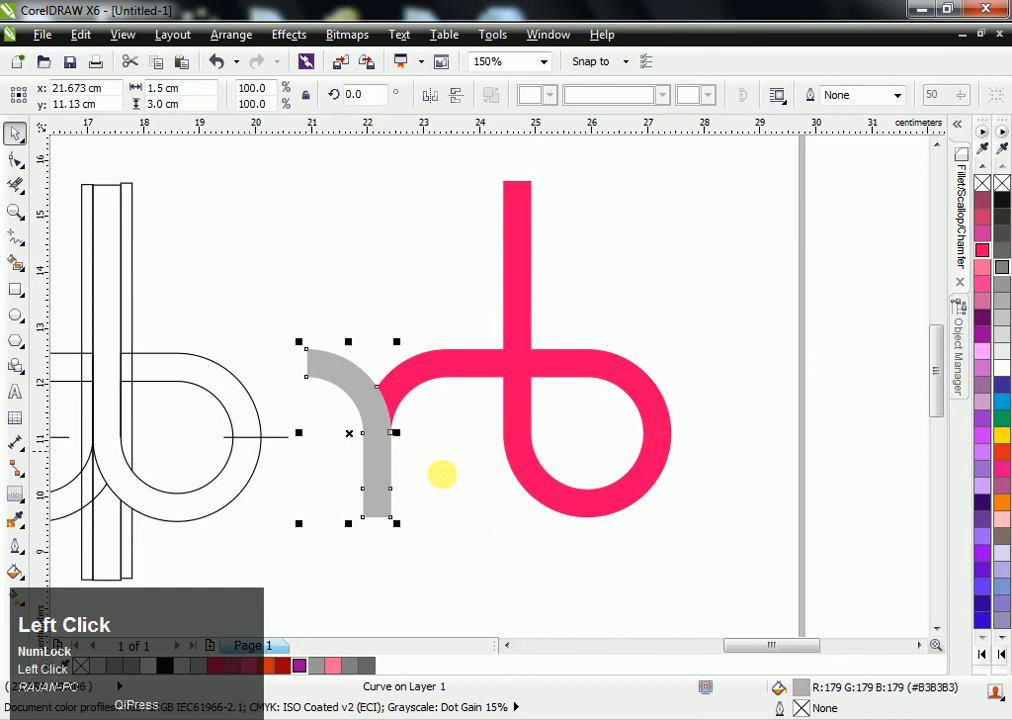
{"action": "left_click", "coordinate": [979, 655]}
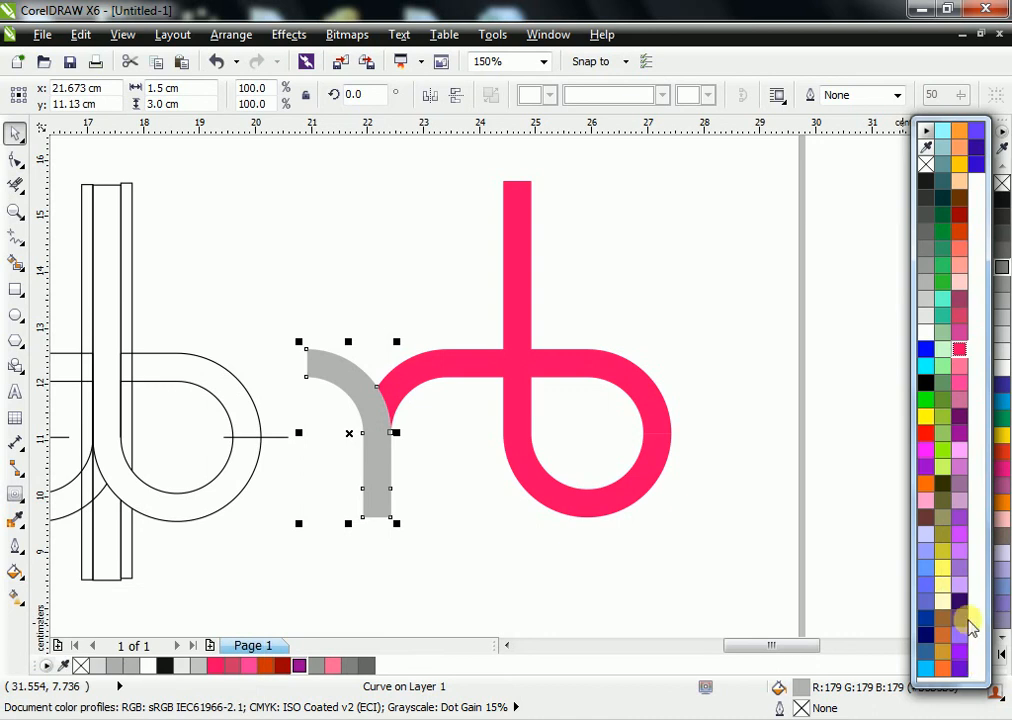
{"action": "left_click", "coordinate": [961, 543]}
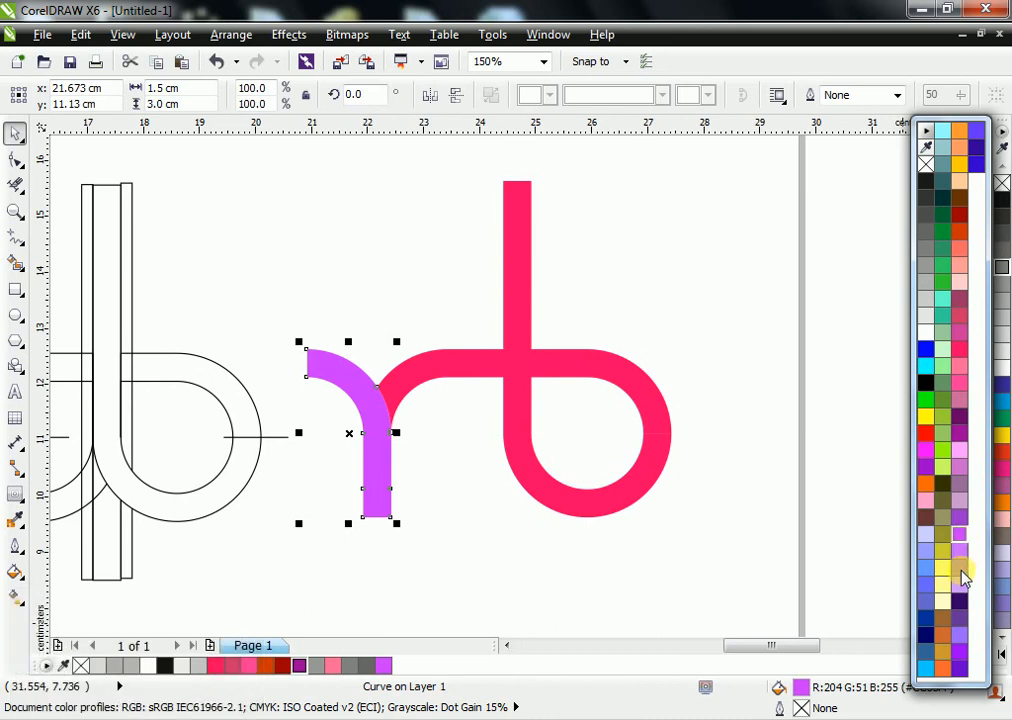
{"action": "left_click", "coordinate": [959, 653]}
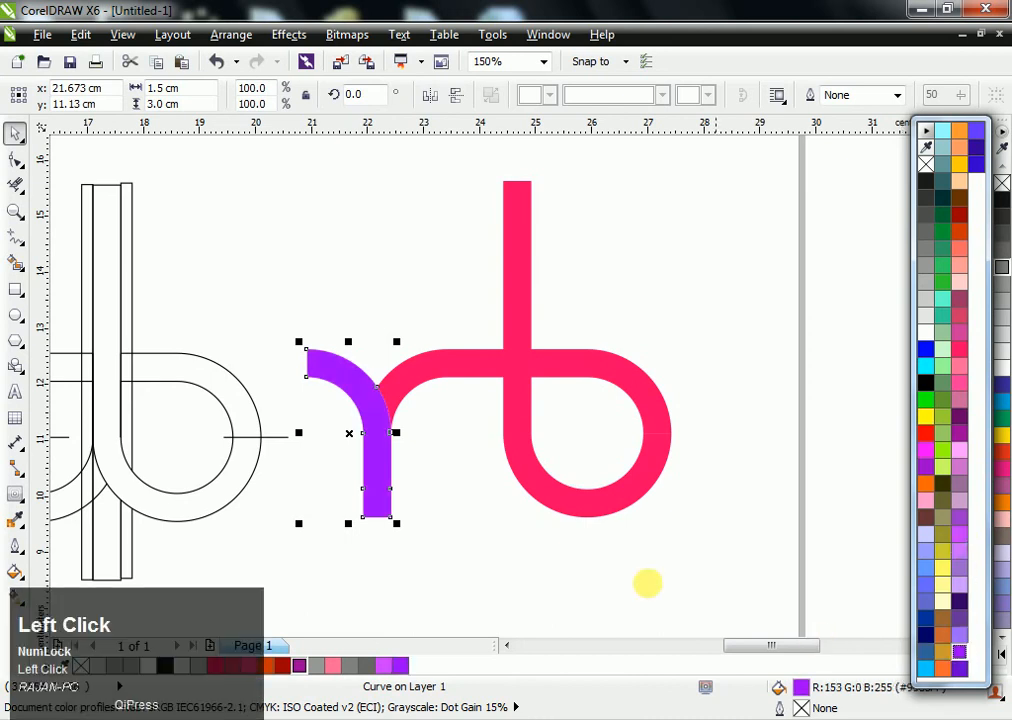
{"action": "left_click", "coordinate": [474, 504]}
Apply a horizontal linear Interactive Fill to the shoulder and upper bowl, running from neon red across the b stem
{"action": "scroll", "coordinate": [483, 323], "scroll_direction": "up", "scroll_amount": 2}
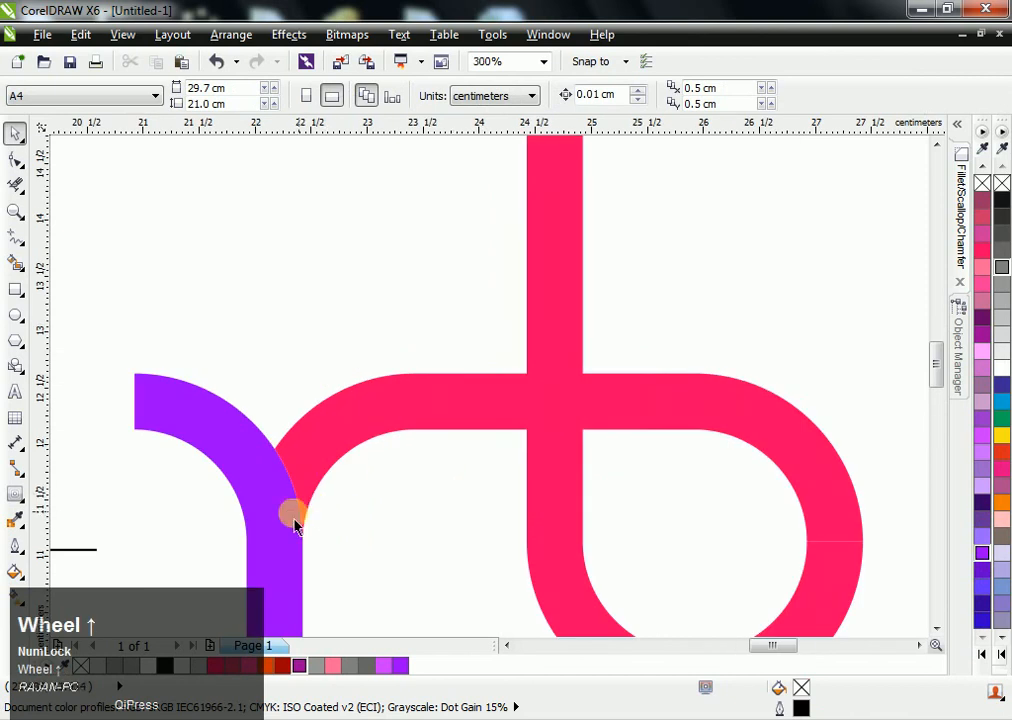
{"action": "left_click", "coordinate": [244, 483]}
{"action": "scroll", "coordinate": [250, 486], "scroll_direction": "down", "scroll_amount": 2}
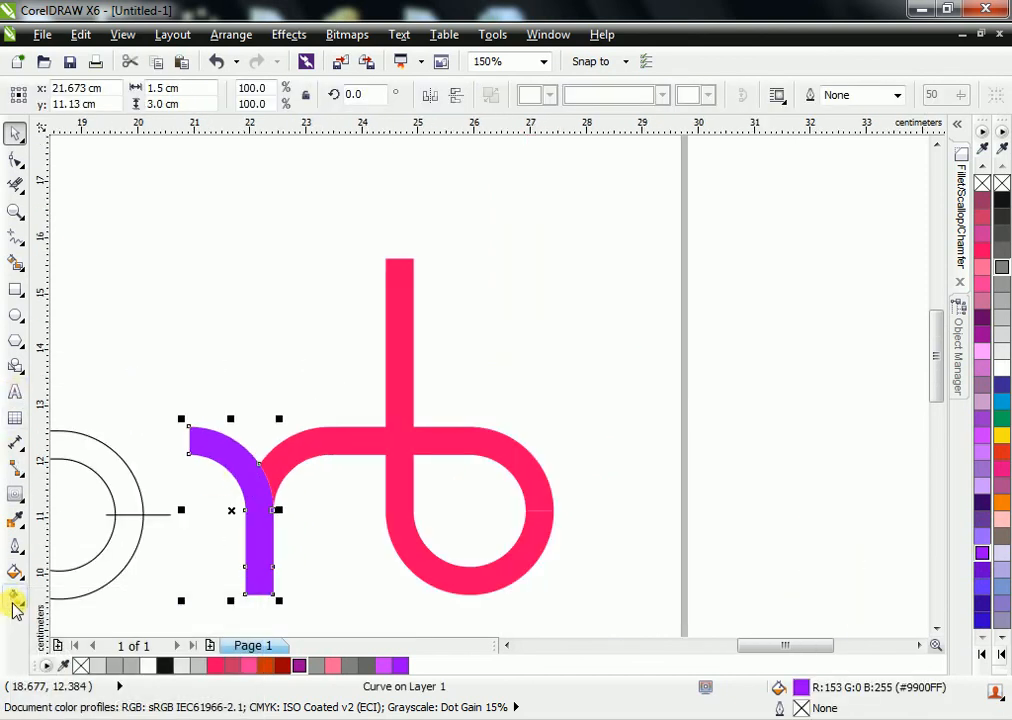
{"action": "left_click", "coordinate": [15, 603]}
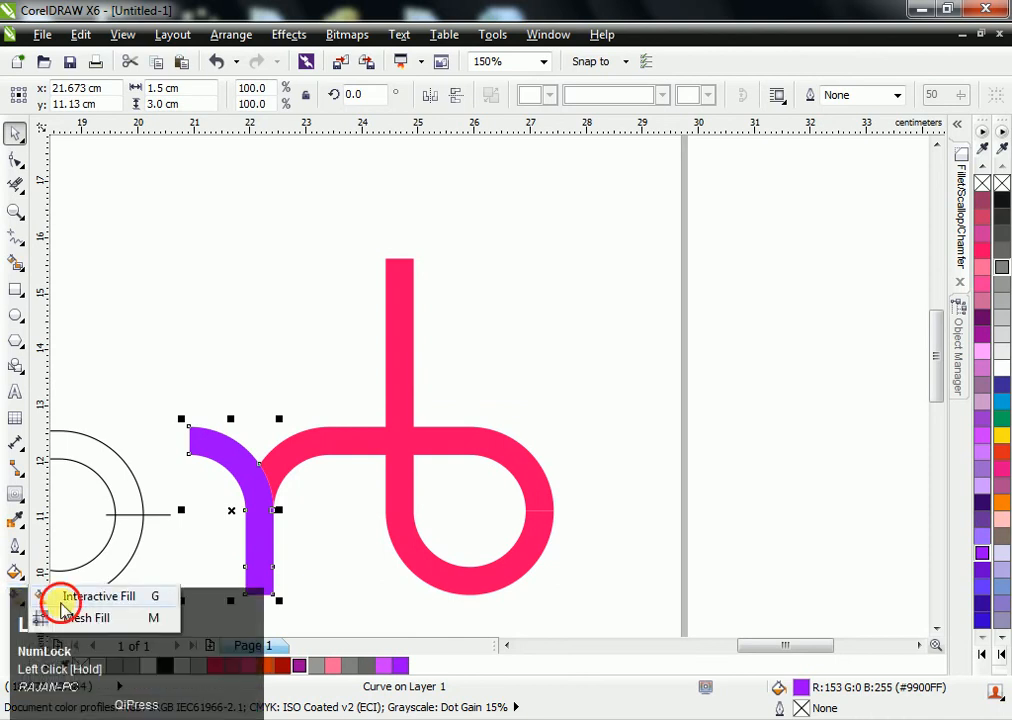
{"action": "left_click", "coordinate": [59, 597]}
{"action": "left_click", "coordinate": [305, 448]}
{"action": "left_click_drag", "start_coordinate": [266, 425], "coordinate": [470, 425]}
{"action": "left_click_drag", "start_coordinate": [264, 425], "coordinate": [313, 426]}
Add a purple node at 54% of the shoulder gradient, behind the b stem, and make its end node neon red
{"action": "scroll", "coordinate": [391, 442], "scroll_direction": "up", "scroll_amount": 1}
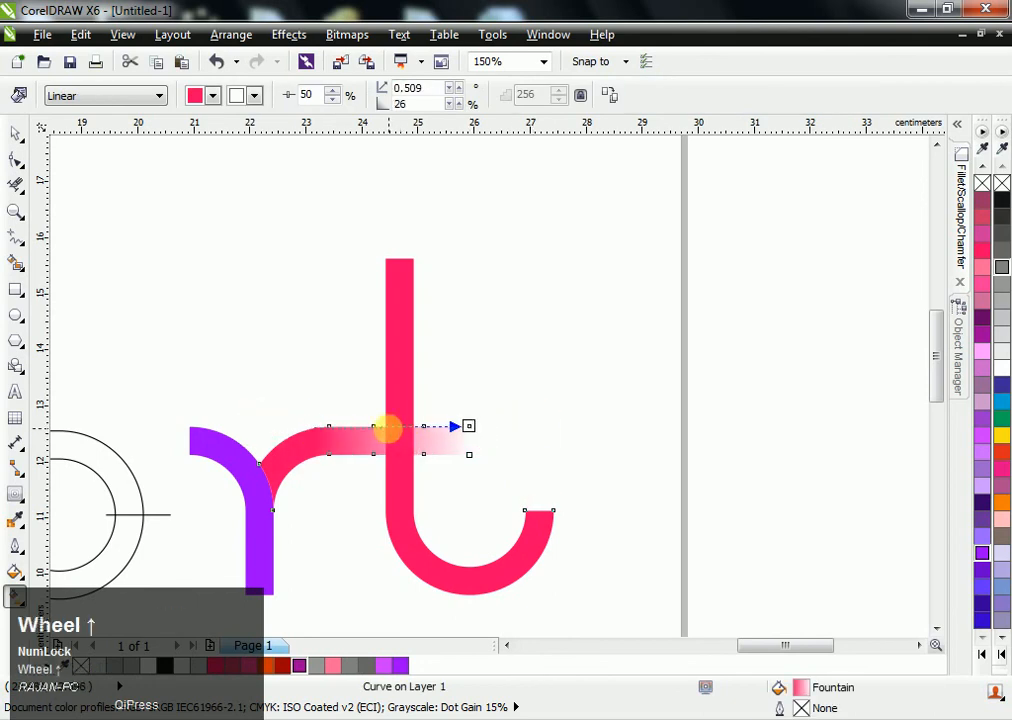
{"action": "double_click", "coordinate": [336, 428]}
{"action": "left_click_drag", "start_coordinate": [336, 428], "coordinate": [409, 427]}
{"action": "left_click", "coordinate": [404, 668]}
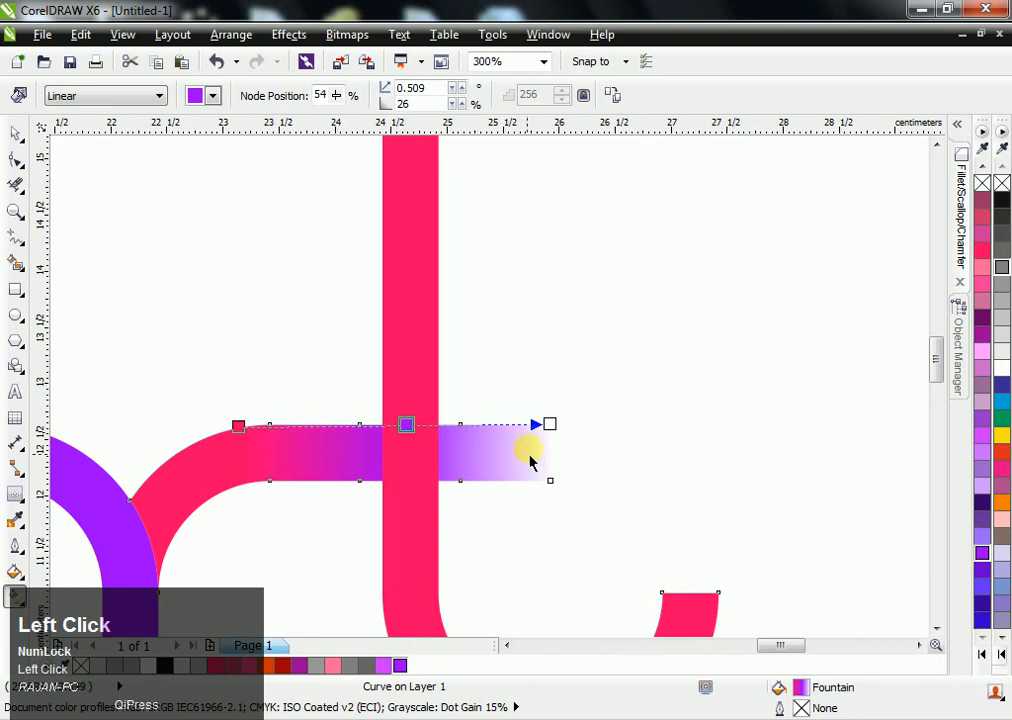
{"action": "left_click", "coordinate": [549, 424]}
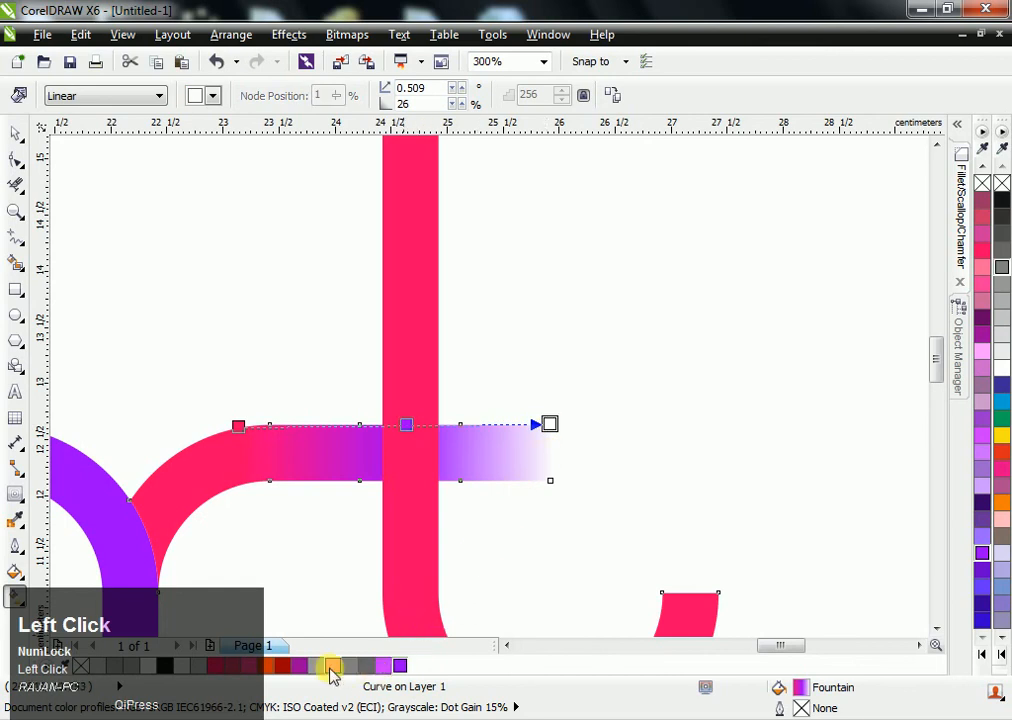
{"action": "left_click", "coordinate": [986, 250]}
{"action": "left_click", "coordinate": [405, 432]}
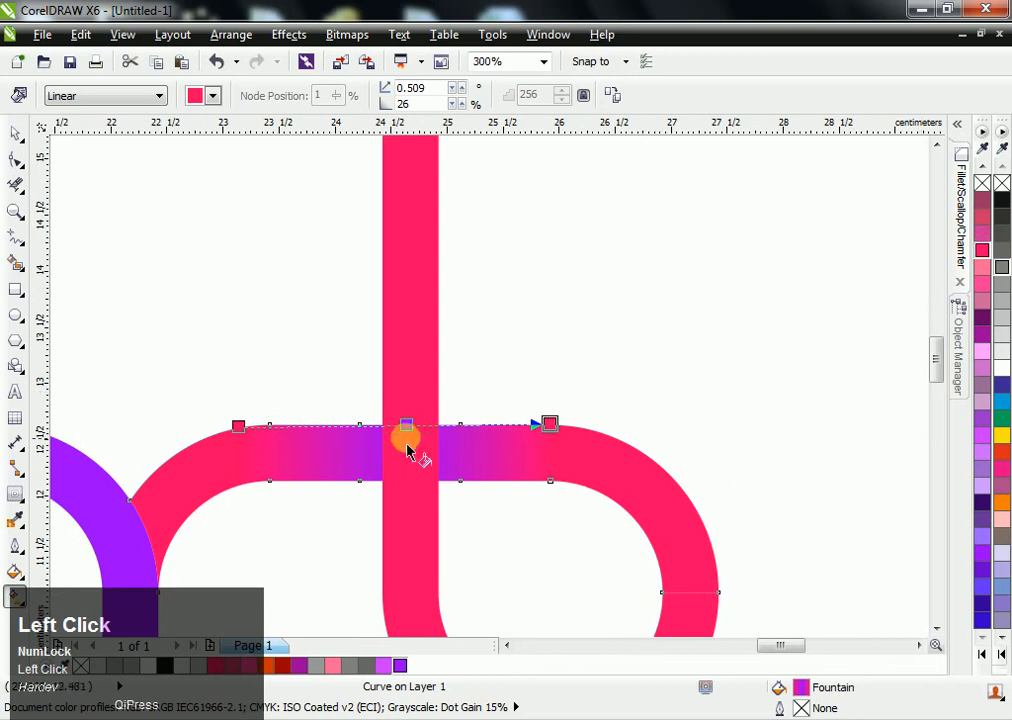
Recolor the shoulder gradient's middle node to Deep Violet and extend both neon red end nodes outward past the straight bar
{"action": "left_click_drag", "start_coordinate": [238, 426], "coordinate": [269, 424]}
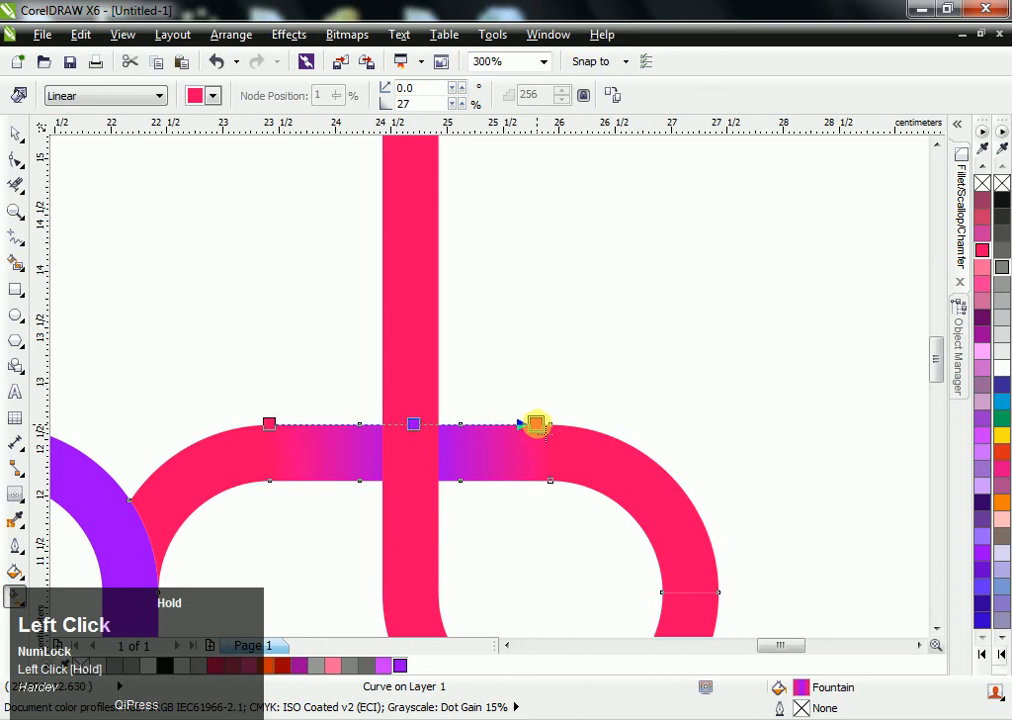
{"action": "left_click", "coordinate": [412, 425]}
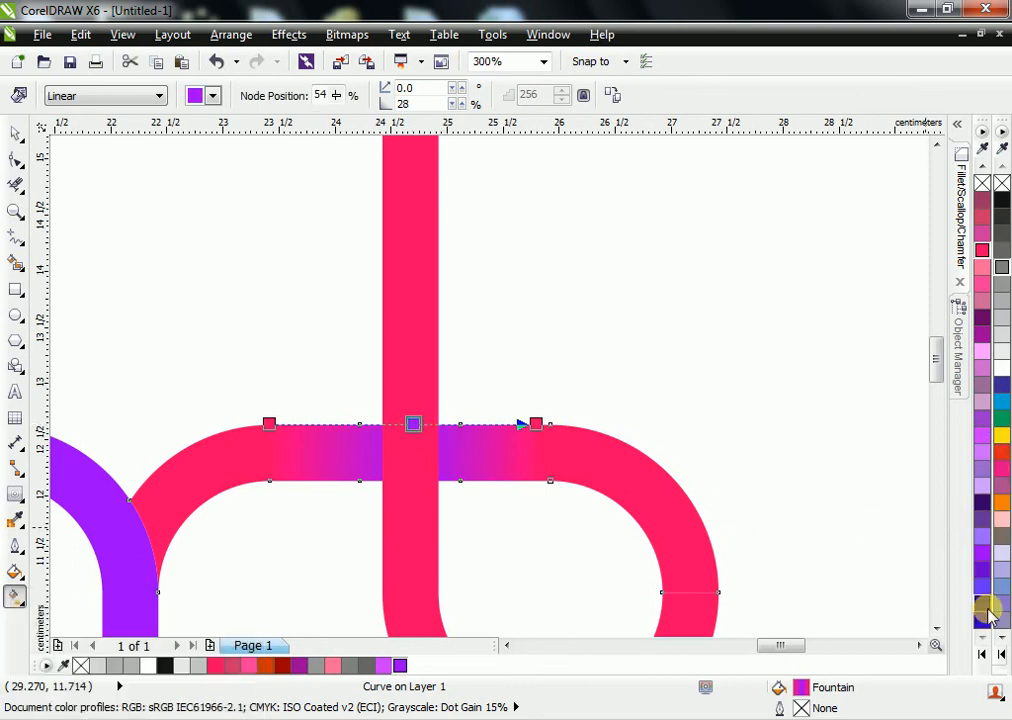
{"action": "left_click_drag", "start_coordinate": [300, 670], "coordinate": [413, 424]}
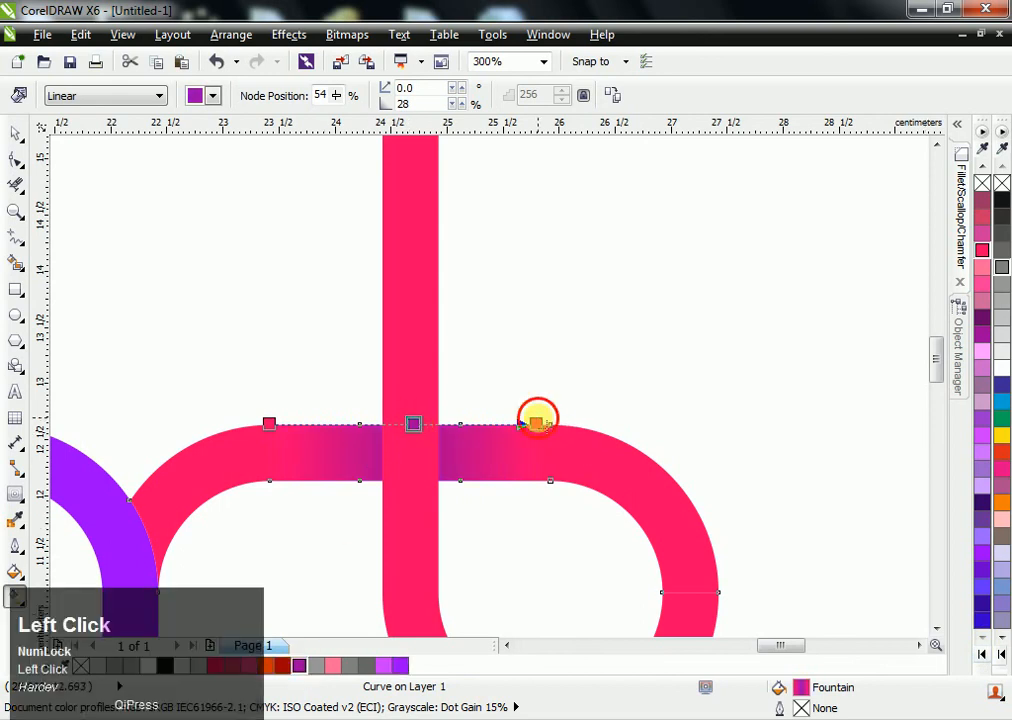
{"action": "left_click_drag", "start_coordinate": [536, 423], "coordinate": [576, 420]}
{"action": "left_click_drag", "start_coordinate": [269, 424], "coordinate": [214, 427]}
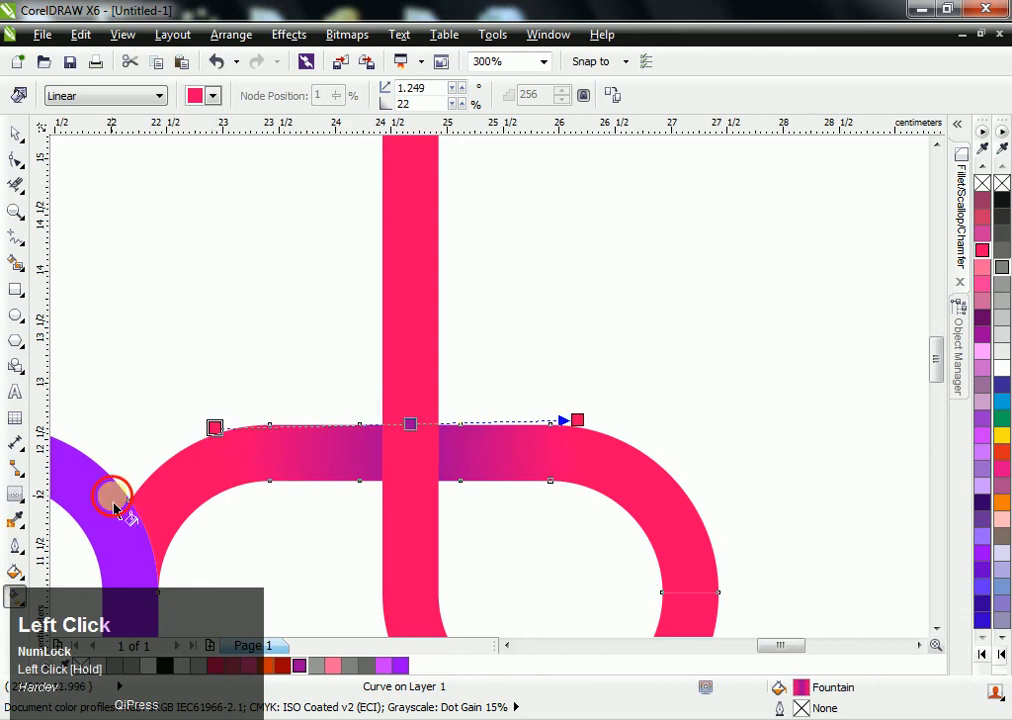
Fill the r stem with uniform Deep Violet (#990099)
{"action": "left_click", "coordinate": [115, 510]}
{"action": "left_click", "coordinate": [300, 668]}
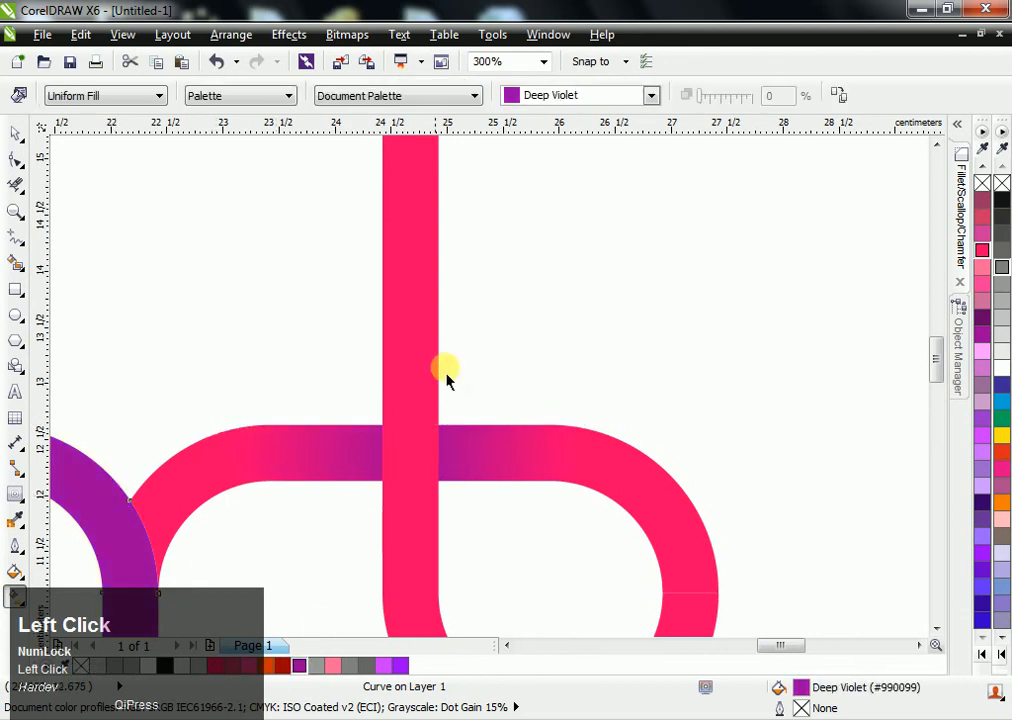
Give the b stem a vertical linear gradient from neon red at the crossbar up to Deep Violet above its tip
{"action": "left_click", "coordinate": [407, 333]}
{"action": "scroll", "coordinate": [408, 343], "scroll_direction": "down", "scroll_amount": 1}
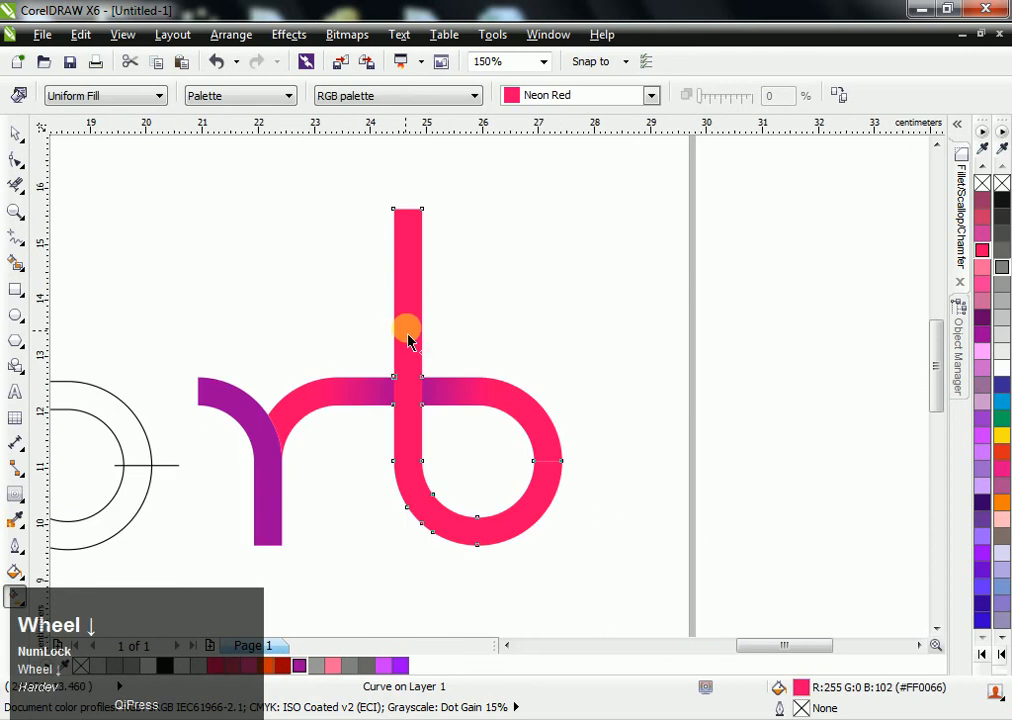
{"action": "left_click_drag", "start_coordinate": [415, 175], "coordinate": [410, 320]}
{"action": "left_click_drag", "start_coordinate": [407, 520], "coordinate": [409, 176]}
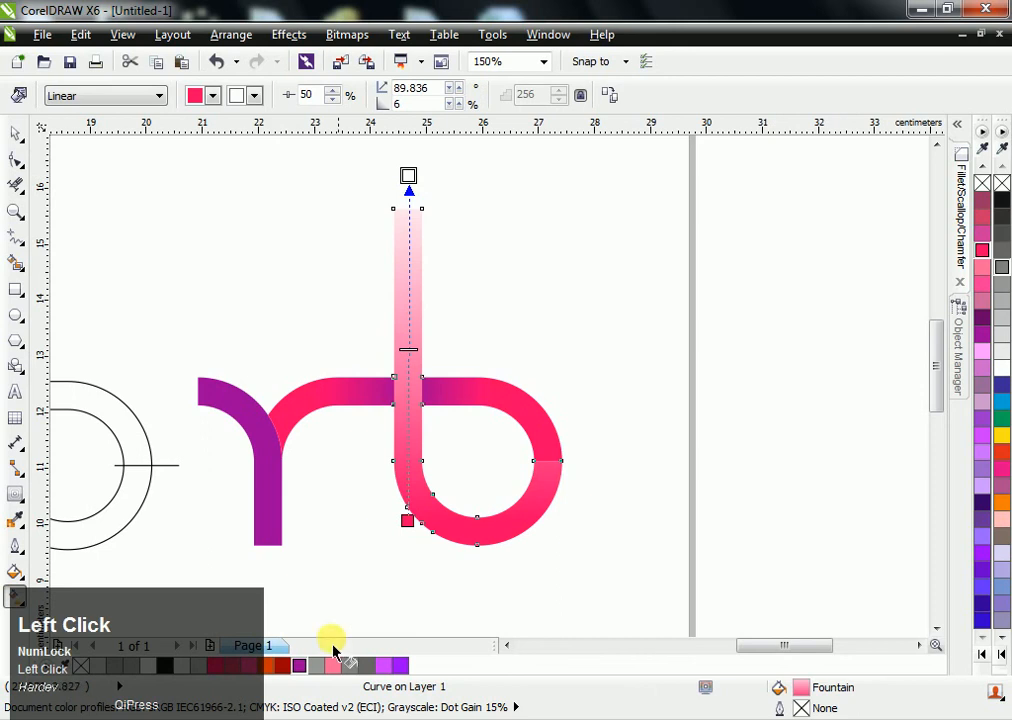
{"action": "left_click", "coordinate": [307, 668]}
{"action": "left_click", "coordinate": [407, 519]}
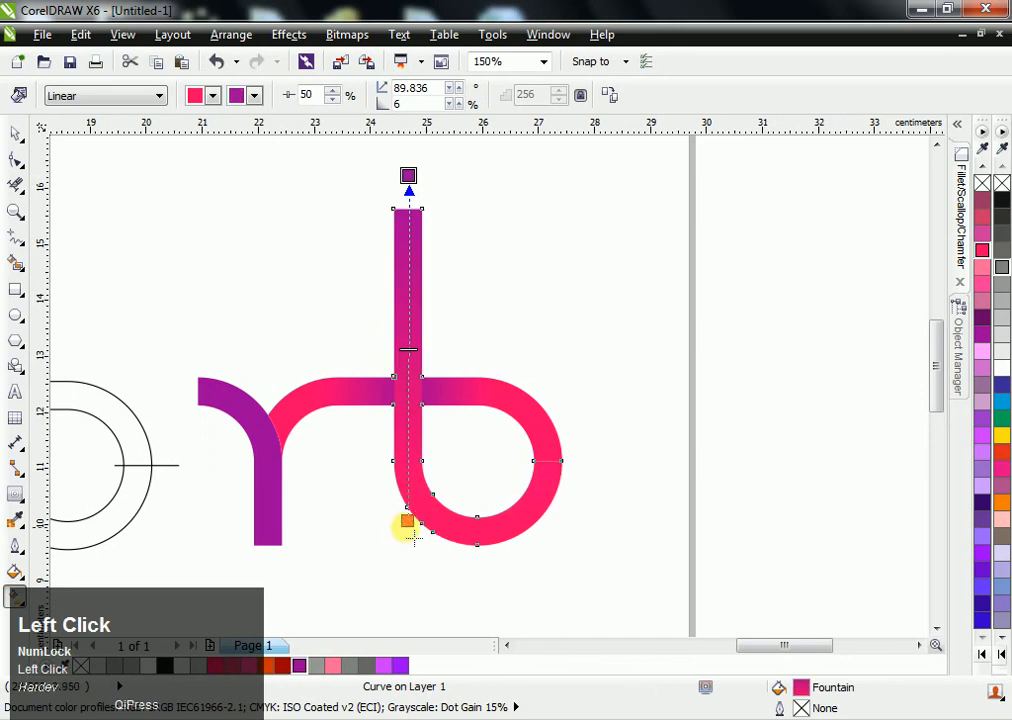
{"action": "left_click_drag", "start_coordinate": [407, 519], "coordinate": [408, 403]}
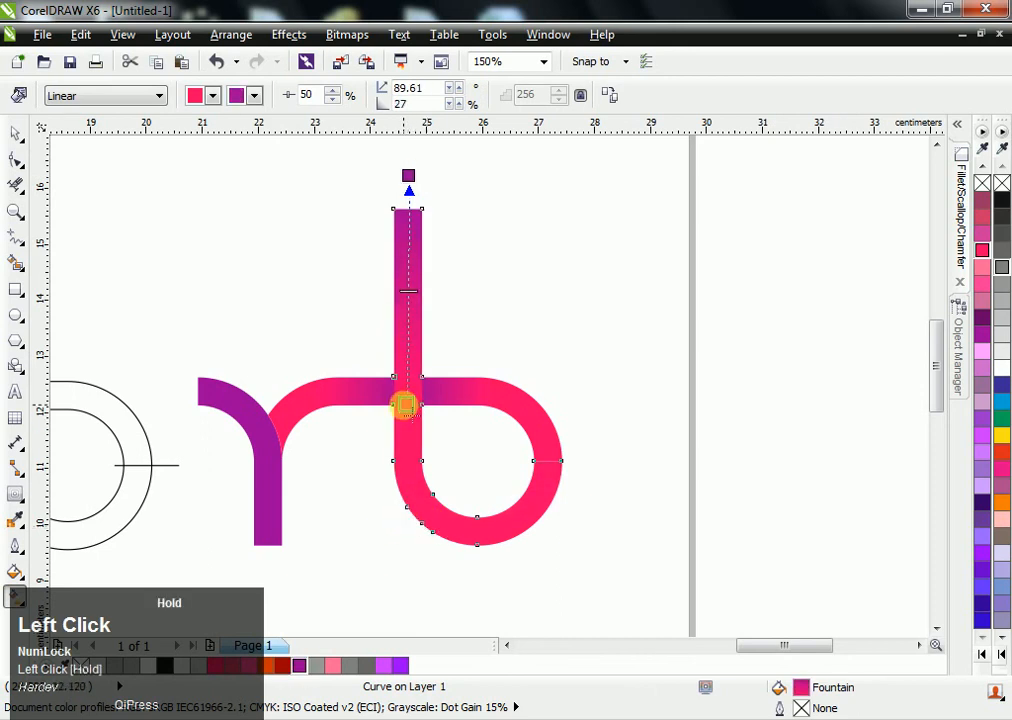
{"action": "left_click", "coordinate": [508, 346]}
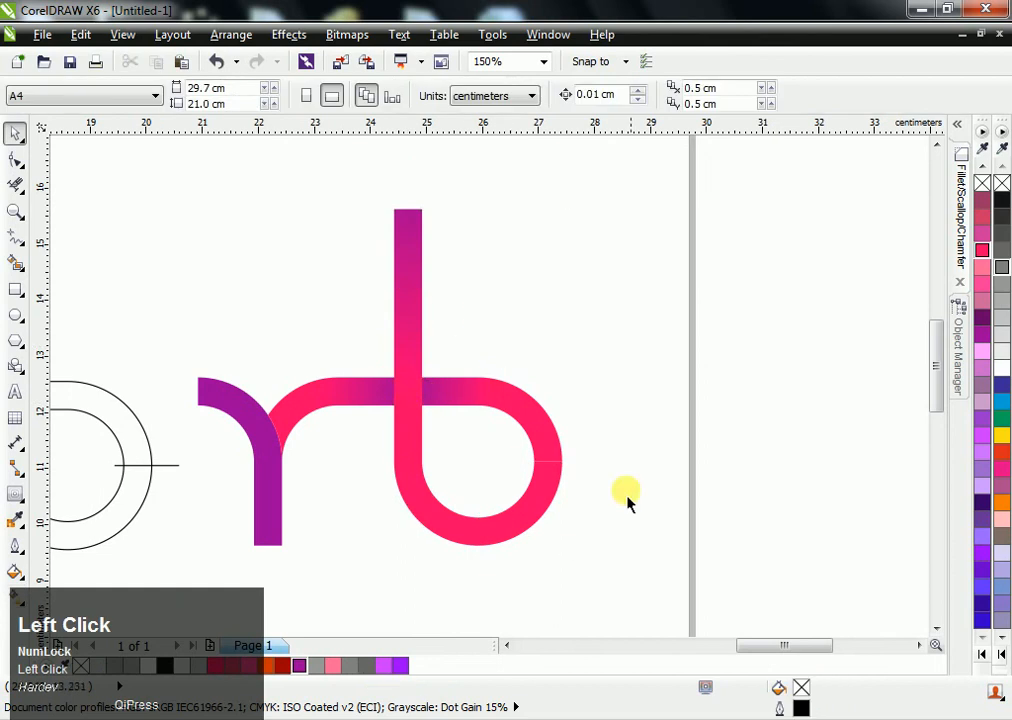
Apply a diagonal linear gradient to the r stem, from Deep Violet at its foot to neon red at its upper tip
{"action": "left_click", "coordinate": [266, 468]}
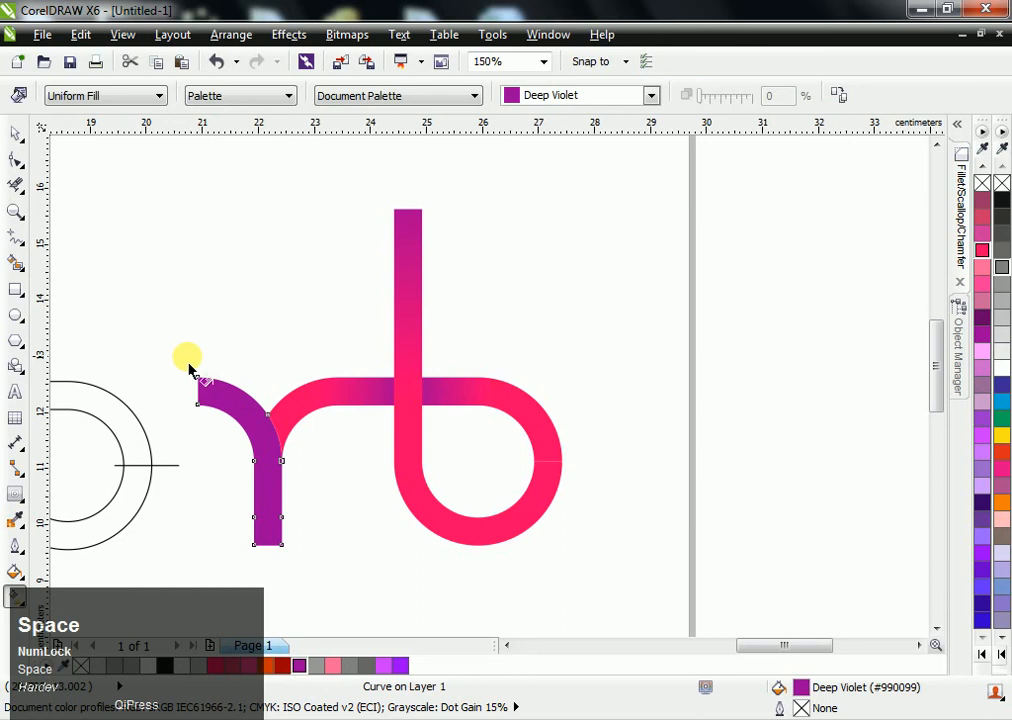
{"action": "key", "text": "space"}
{"action": "left_click", "coordinate": [222, 418]}
{"action": "left_click_drag", "start_coordinate": [221, 412], "coordinate": [222, 410]}
{"action": "left_click_drag", "start_coordinate": [281, 545], "coordinate": [198, 380]}
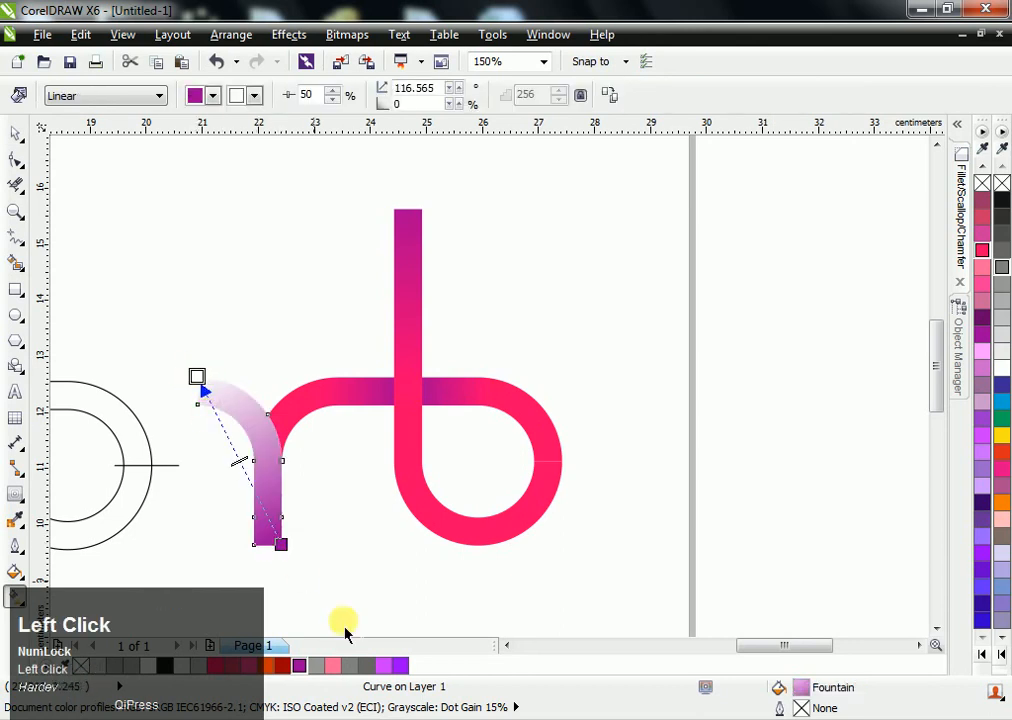
{"action": "left_click", "coordinate": [983, 252]}
{"action": "left_click", "coordinate": [321, 318]}
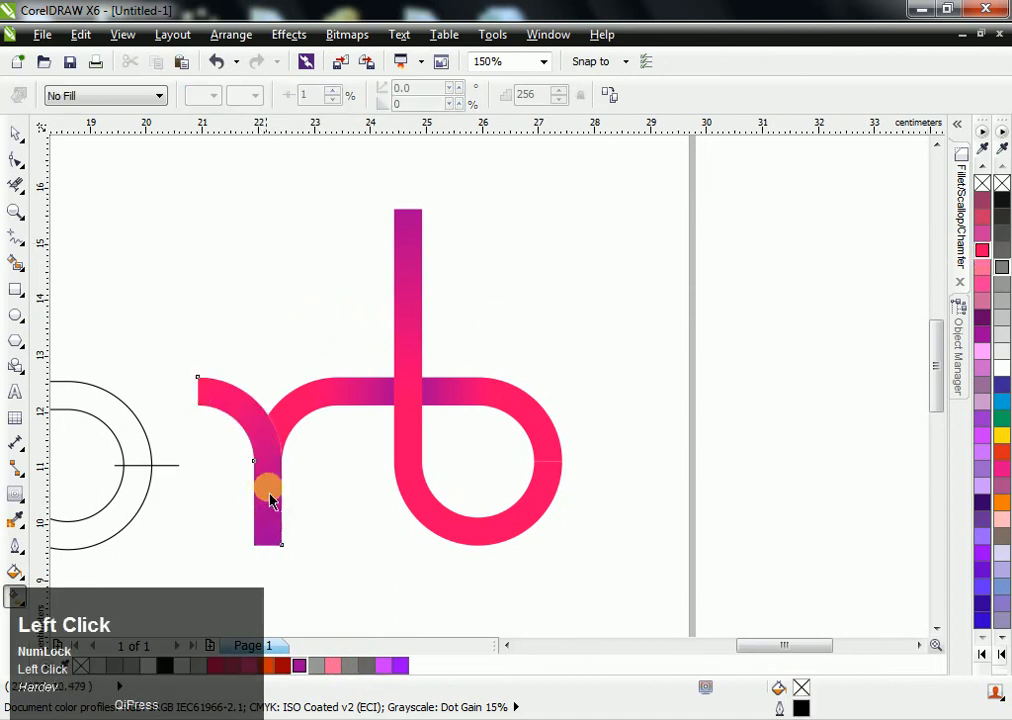
Shorten the r stem's gradient by moving its Deep Violet start node slightly up from the foot
{"action": "left_click", "coordinate": [267, 458]}
{"action": "left_click_drag", "start_coordinate": [280, 543], "coordinate": [281, 481]}
{"action": "mouse_move", "coordinate": [197, 377]}
{"action": "left_mouse_down"}
{"action": "mouse_move", "coordinate": [179, 357]}
{"action": "mouse_move", "coordinate": [168, 400]}
{"action": "mouse_move", "coordinate": [201, 381]}
{"action": "mouse_move", "coordinate": [213, 398]}
{"action": "mouse_move", "coordinate": [197, 377]}
{"action": "left_mouse_up"}
{"action": "left_click_drag", "start_coordinate": [283, 484], "coordinate": [280, 517]}
{"action": "key", "text": "space"}
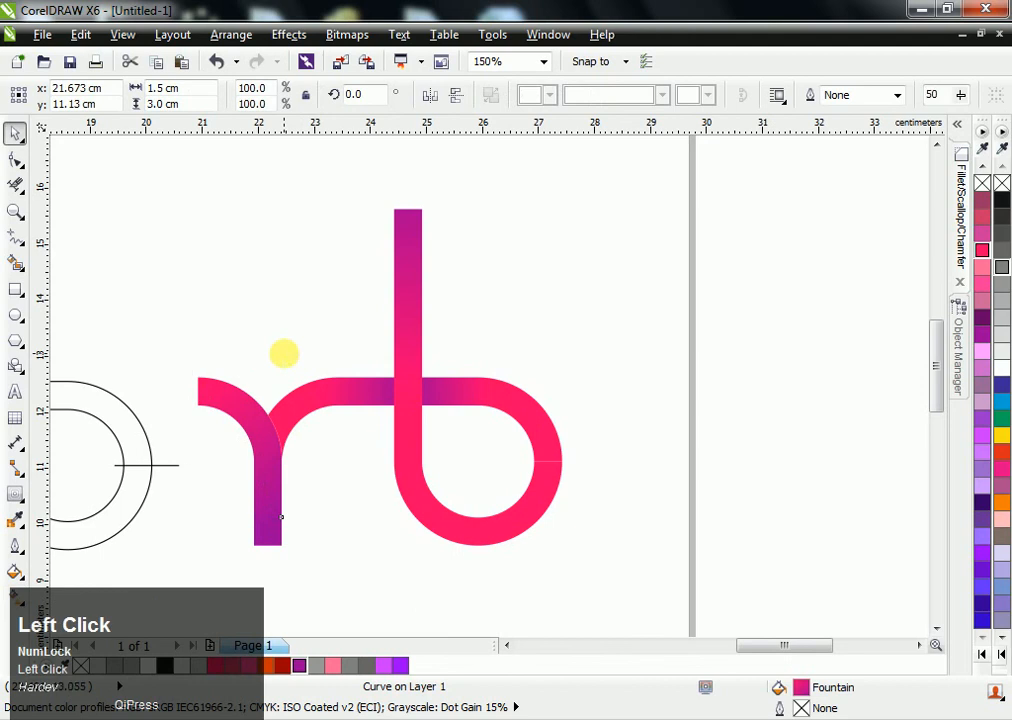
Draw a small ellipse above the r's upper tip and size it to a 0.5 × 0.5 cm circle
{"action": "left_click", "coordinate": [285, 356]}
{"action": "left_click", "coordinate": [14, 314]}
{"action": "left_click_drag", "start_coordinate": [197, 306], "coordinate": [215, 321]}
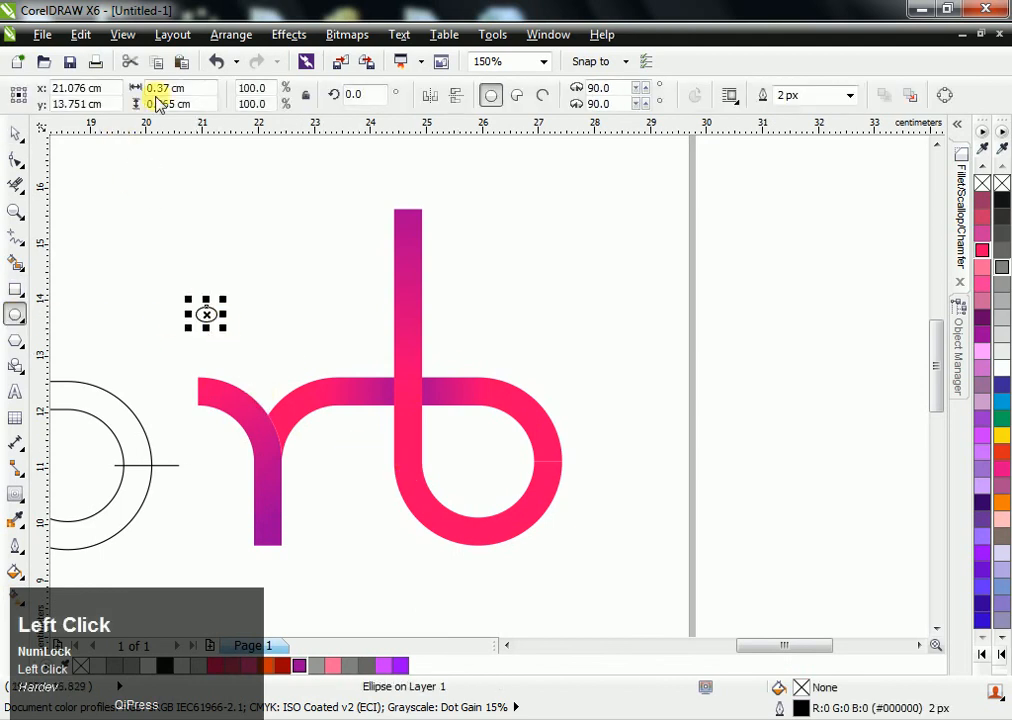
{"action": "type", "text": "0.5"}
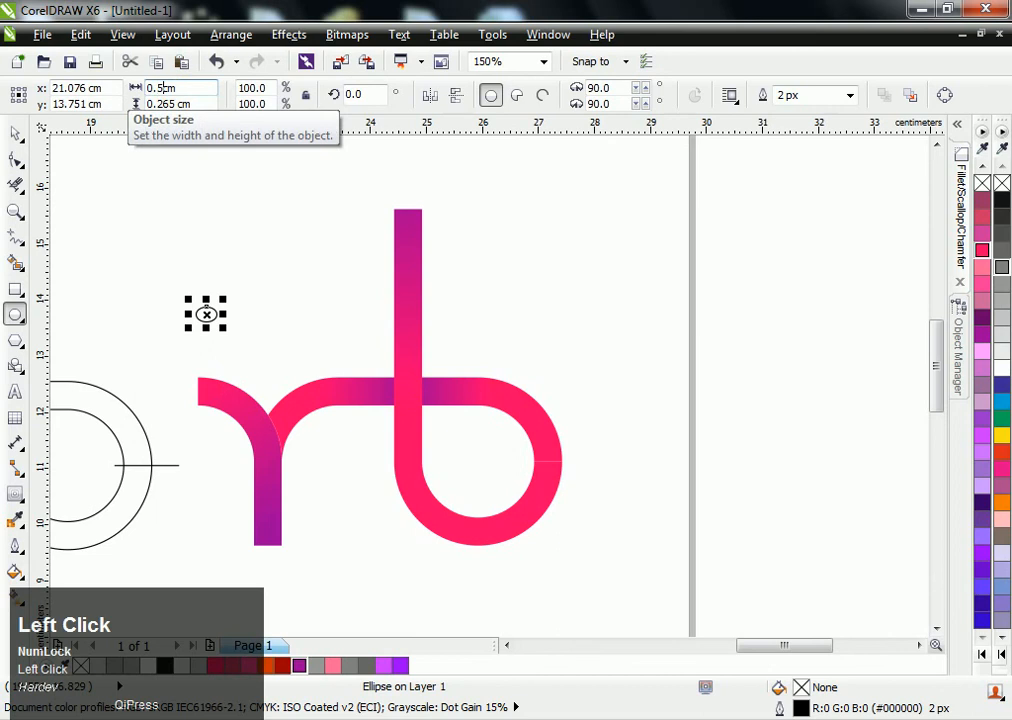
{"action": "key", "text": "Tab"}
{"action": "type", "text": "0.5"}
{"action": "key", "text": "Return"}
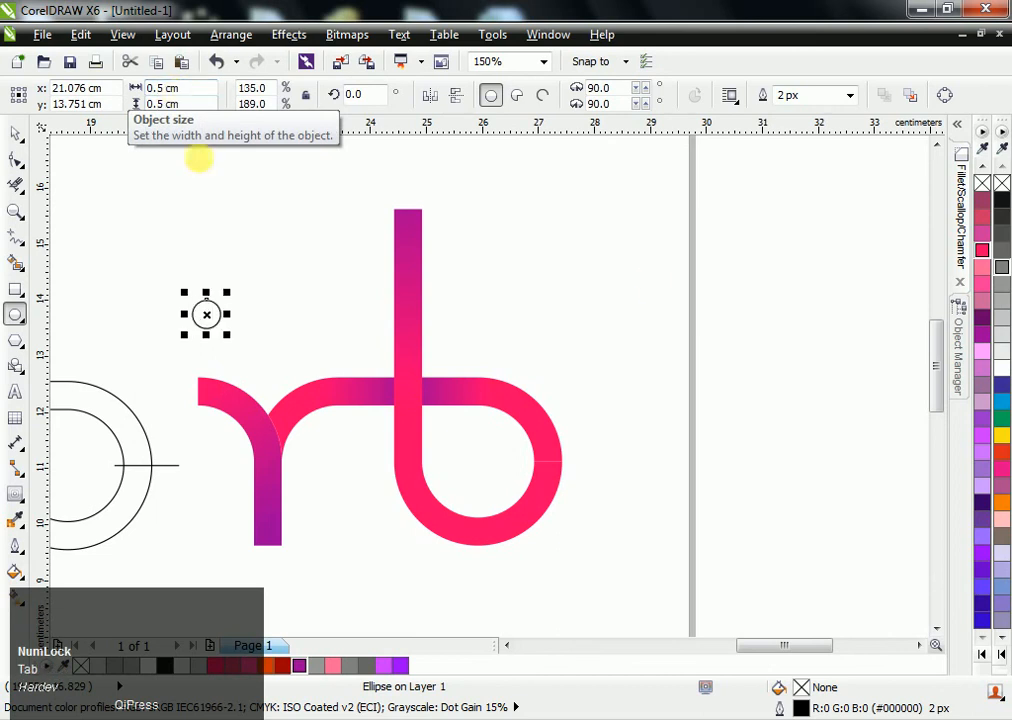
Fill the circle with neon red (#FF0066) and remove its outline
{"action": "left_click", "coordinate": [982, 250]}
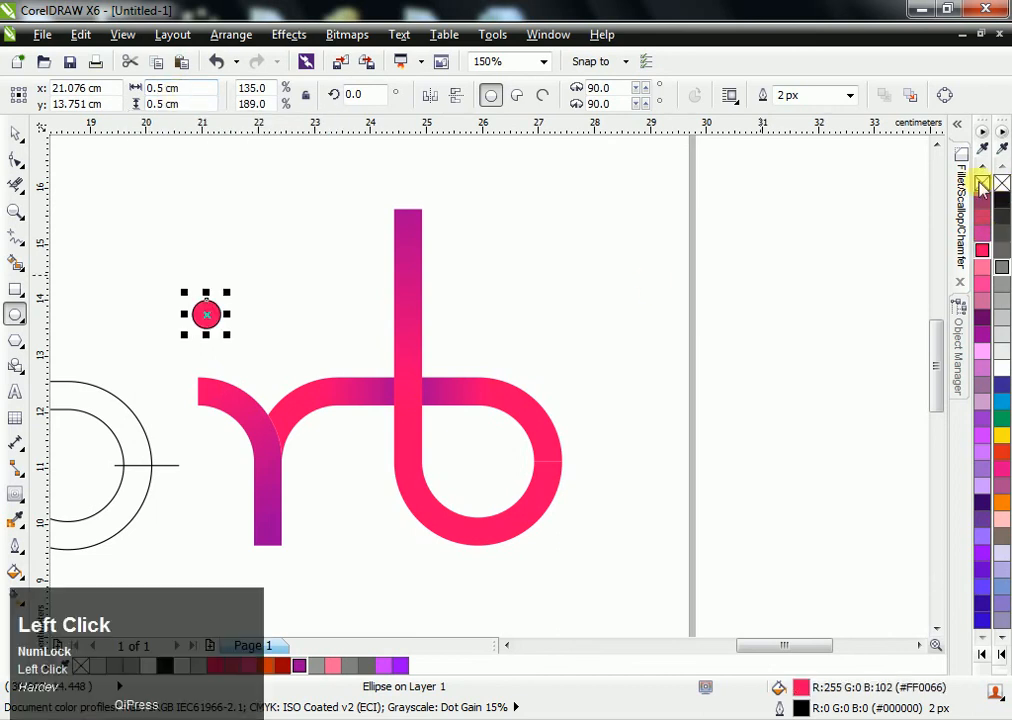
{"action": "right_click", "coordinate": [982, 183]}
{"action": "key", "text": "space"}
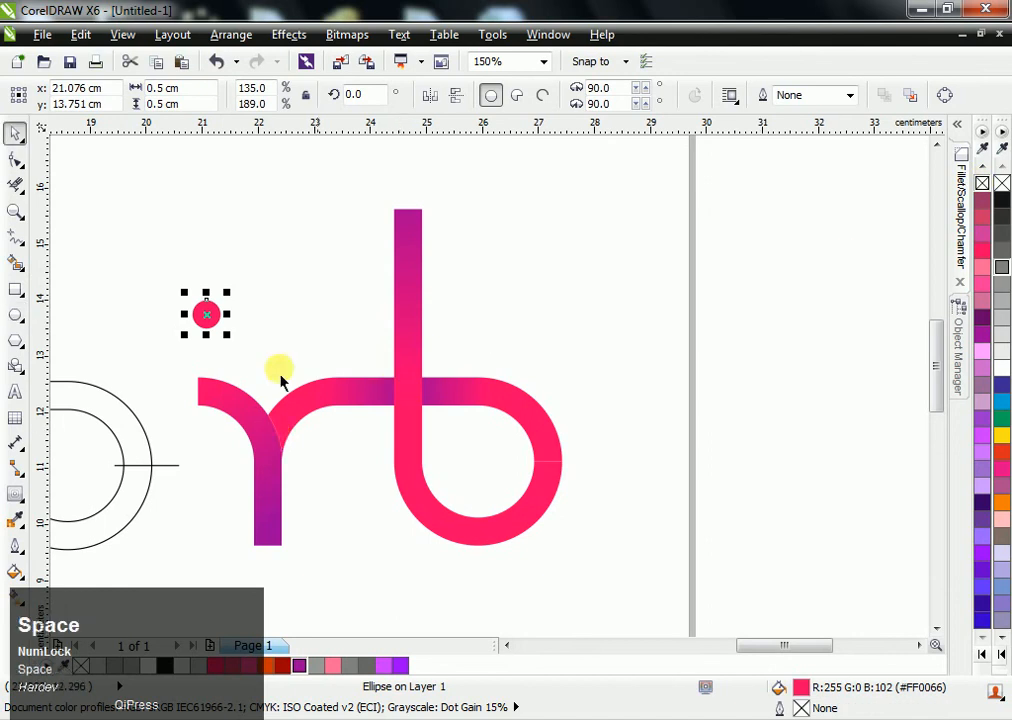
Set the circle on the crossbar's upper edge and align its right side with the right side of the r stem
{"action": "left_click_drag", "start_coordinate": [215, 326], "coordinate": [372, 379]}
{"action": "scroll", "coordinate": [287, 366], "scroll_direction": "up", "scroll_amount": 1}
{"action": "left_click_drag", "start_coordinate": [420, 410], "coordinate": [445, 408]}
{"action": "left_click", "coordinate": [171, 445], "text": "shift"}
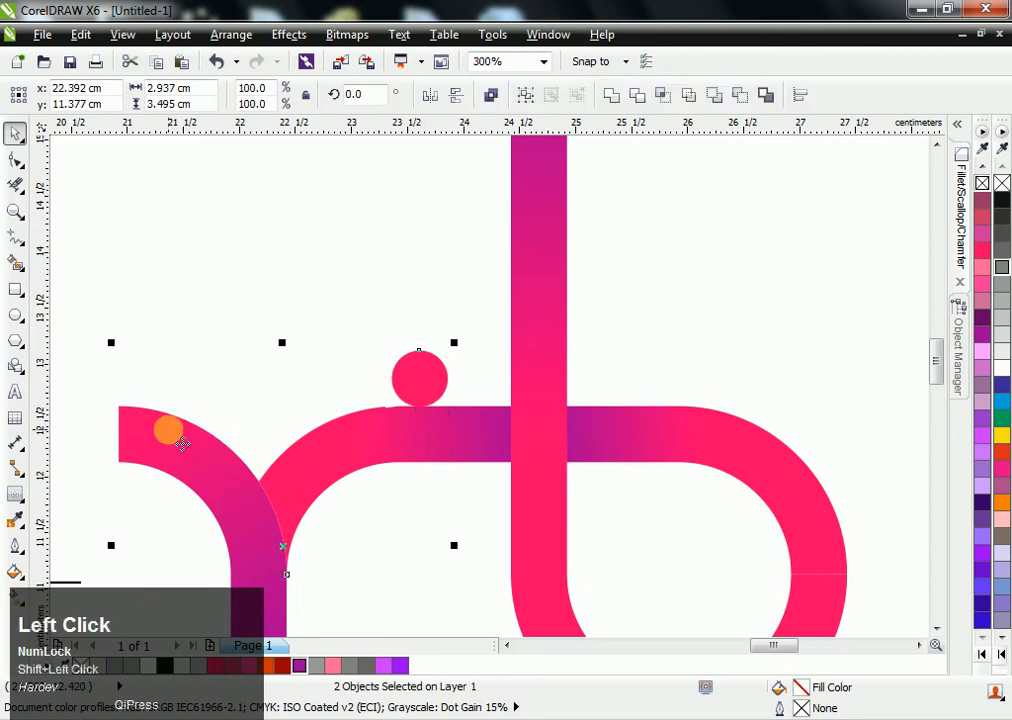
{"action": "key", "text": "r"}
{"action": "left_click", "coordinate": [280, 389]}
{"action": "left_click", "coordinate": [268, 380]}
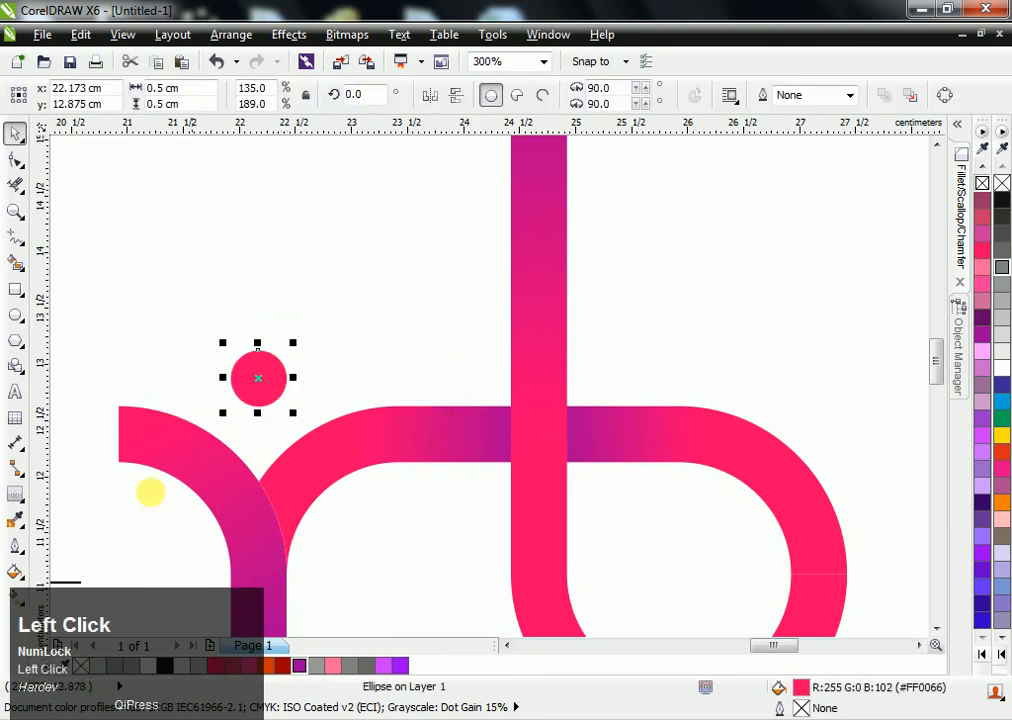
Give the dot a diagonal linear gradient from neon red near its centre to Deep Violet (#990099) beyond its upper right
{"action": "left_click", "coordinate": [15, 598]}
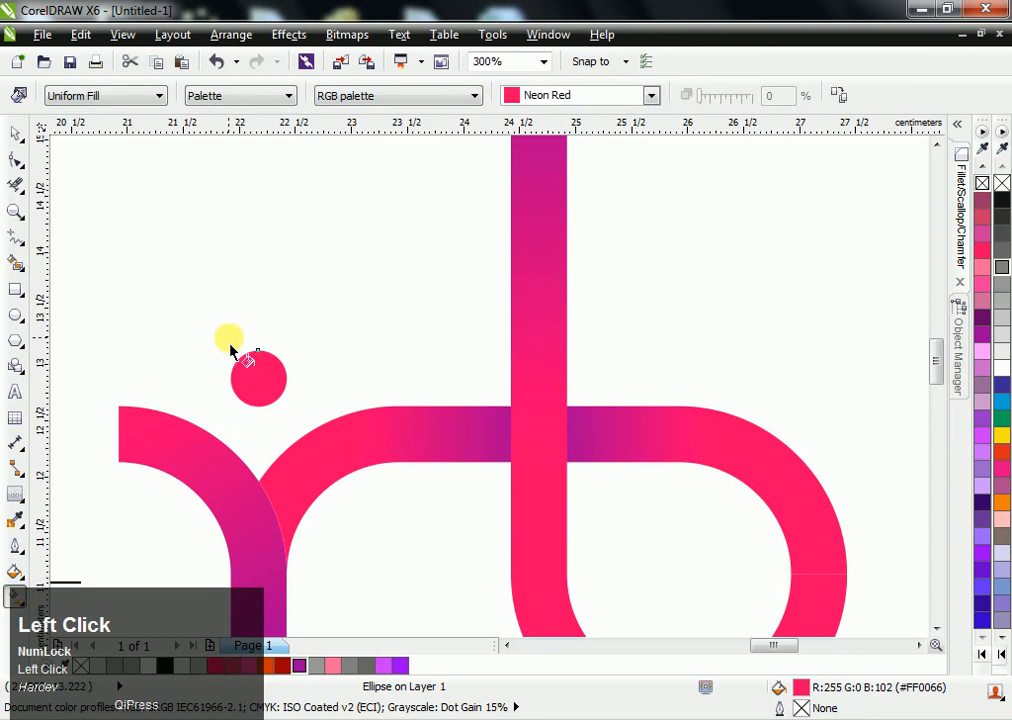
{"action": "mouse_move", "coordinate": [301, 318]}
{"action": "left_mouse_down"}
{"action": "mouse_move", "coordinate": [242, 418]}
{"action": "mouse_move", "coordinate": [287, 323]}
{"action": "left_mouse_up"}
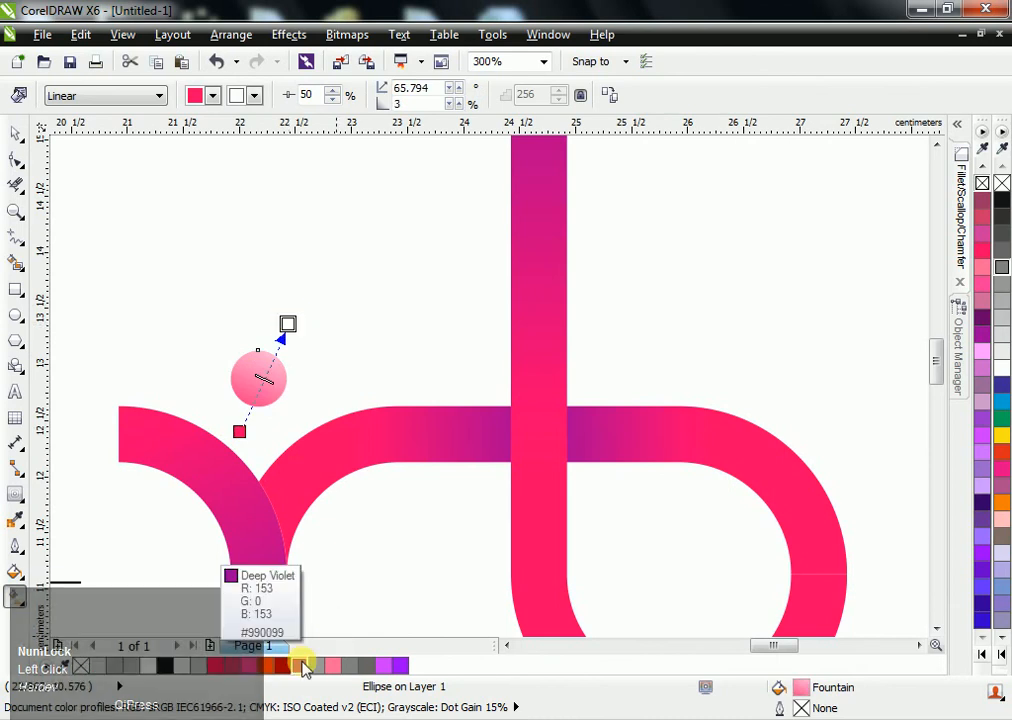
{"action": "left_click", "coordinate": [300, 665]}
{"action": "left_click_drag", "start_coordinate": [240, 432], "coordinate": [258, 389]}
{"action": "left_click", "coordinate": [15, 132]}
{"action": "left_click", "coordinate": [163, 237]}
Group the dot and all letter parts of the rb logo and move the group slightly right, away from the construction circles
{"action": "scroll", "coordinate": [170, 245], "scroll_direction": "down", "scroll_amount": 3}
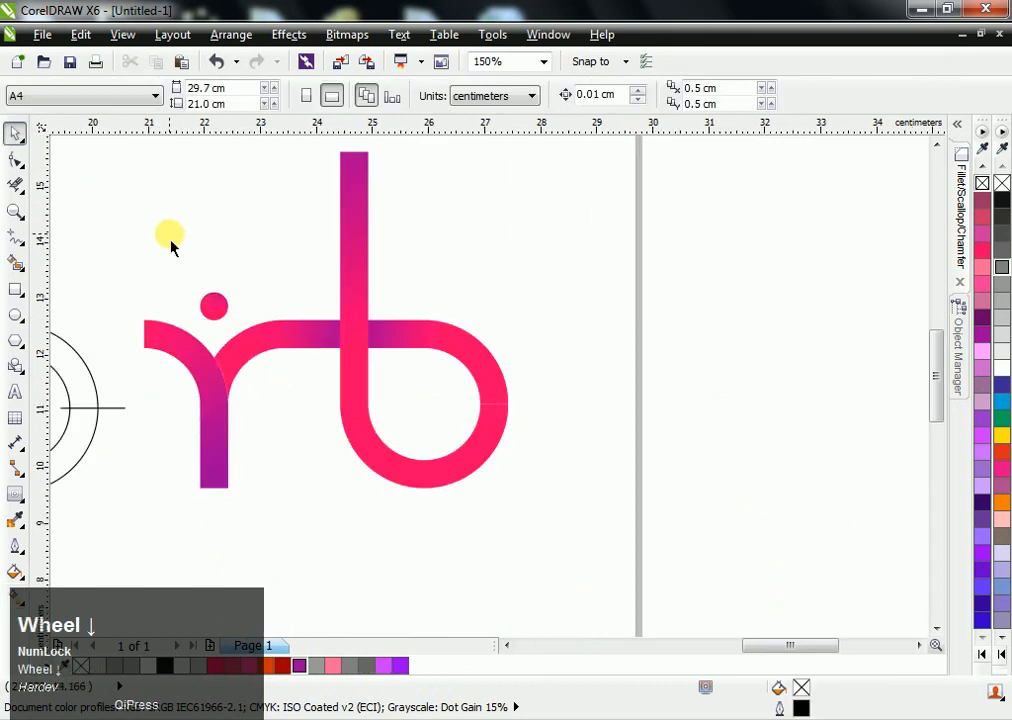
{"action": "left_click_drag", "start_coordinate": [105, 143], "coordinate": [553, 530]}
{"action": "left_click", "coordinate": [524, 96]}
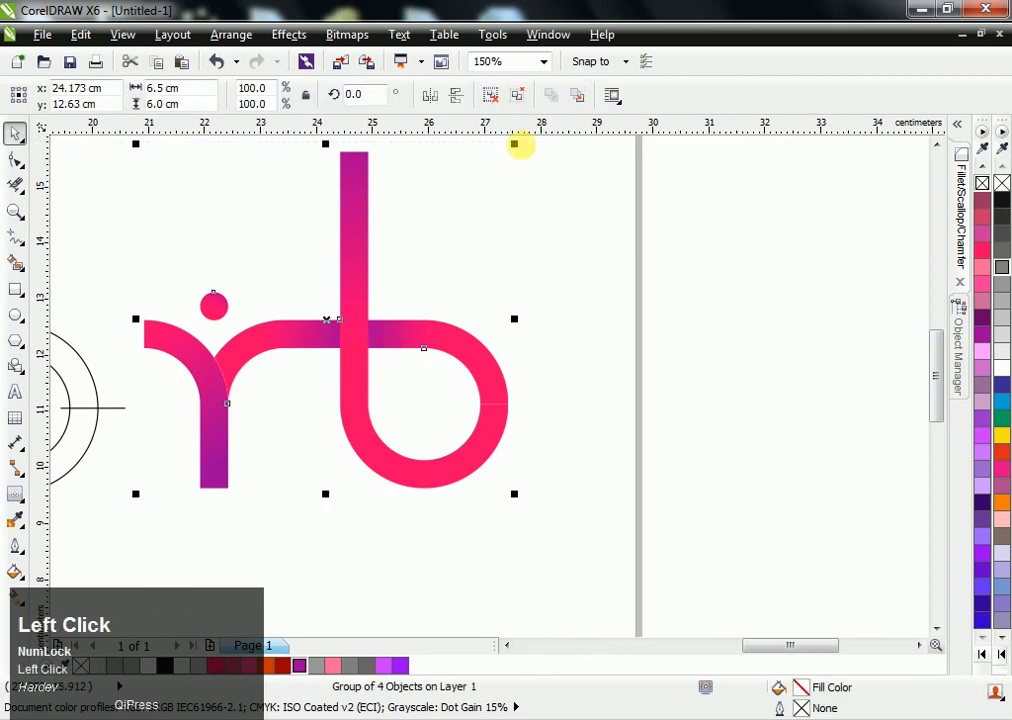
{"action": "left_click_drag", "start_coordinate": [470, 343], "coordinate": [562, 357]}
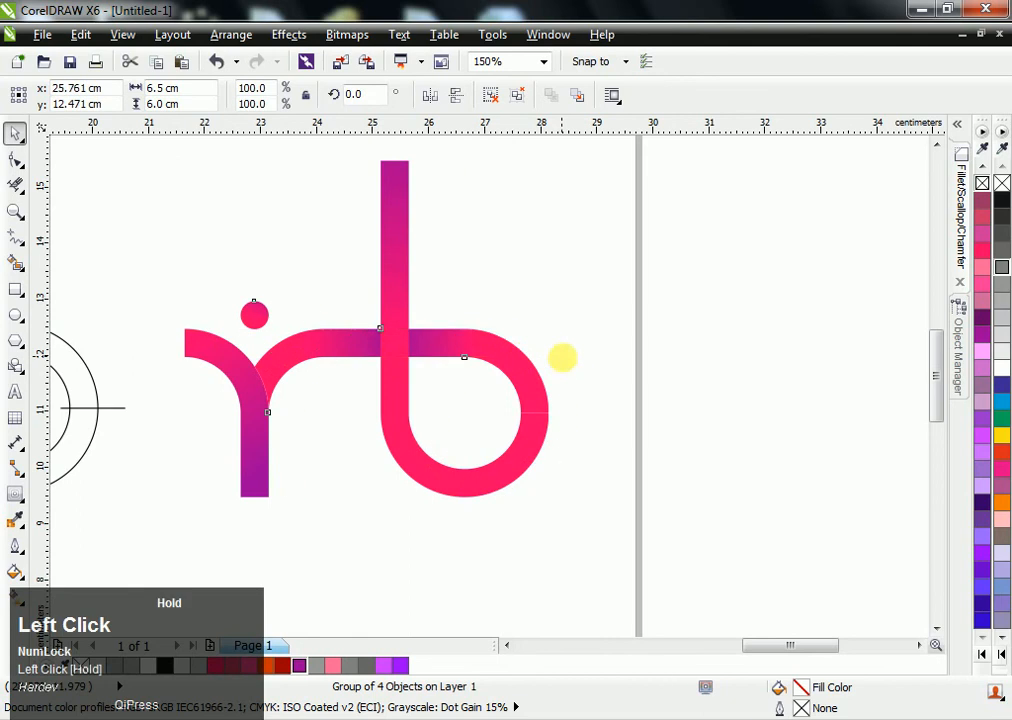
{"action": "left_click", "coordinate": [543, 62]}
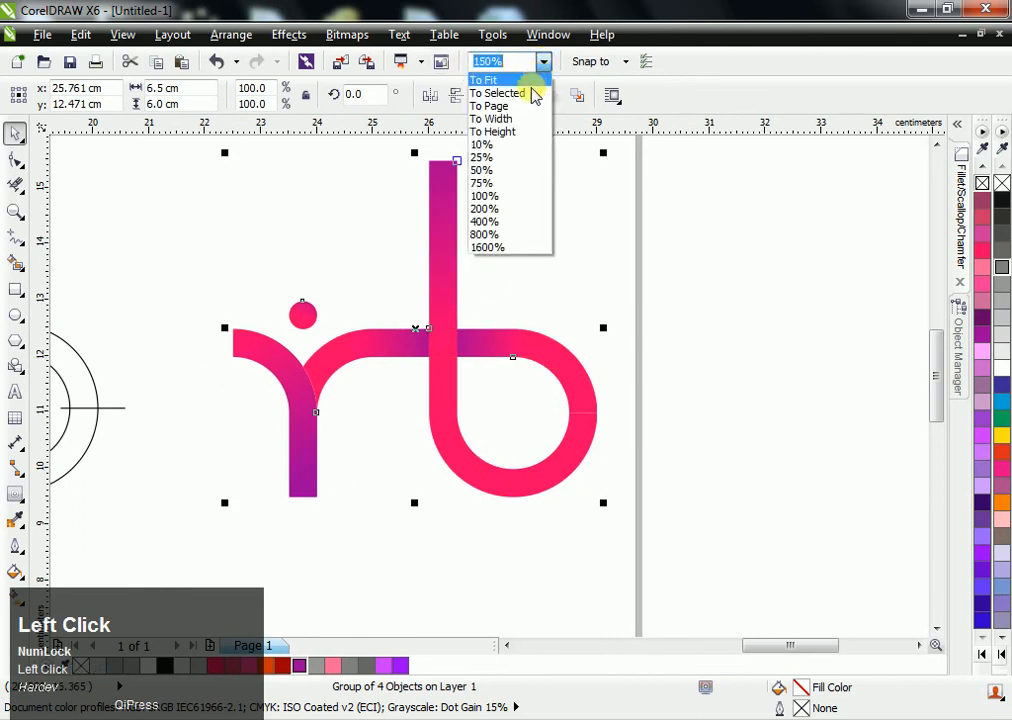
{"action": "left_click", "coordinate": [536, 91]}
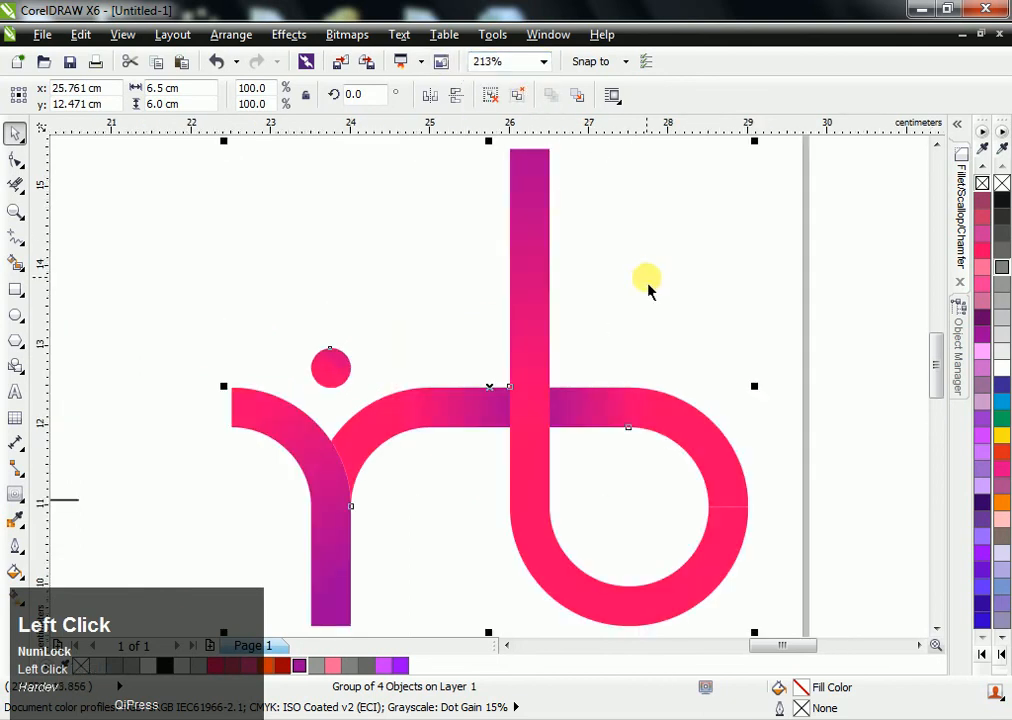